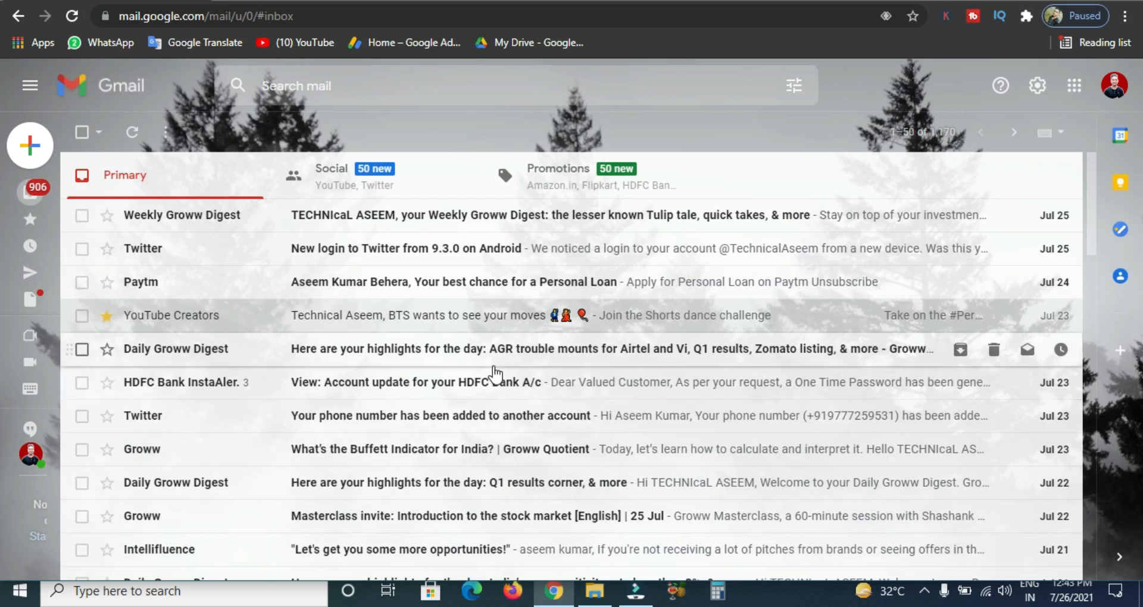
# Open the Weekly Groww Digest email, skim its content, and return to the inbox to look through the Primary messages.
pyautogui.click(492, 222)
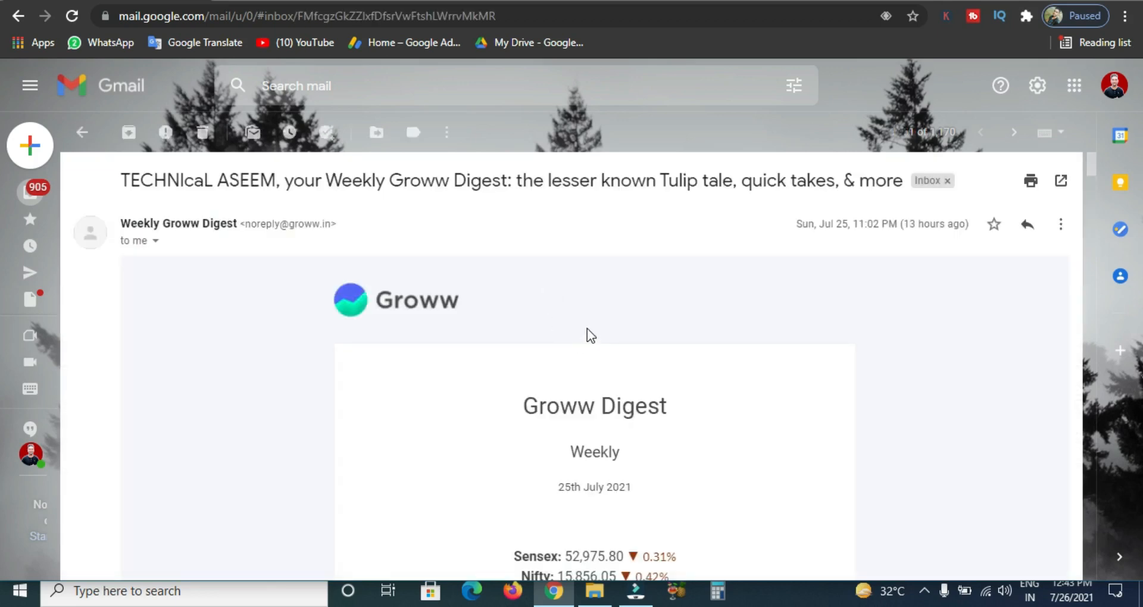
pyautogui.scroll(-3, 596, 334)
pyautogui.scroll(-5, 596, 334)
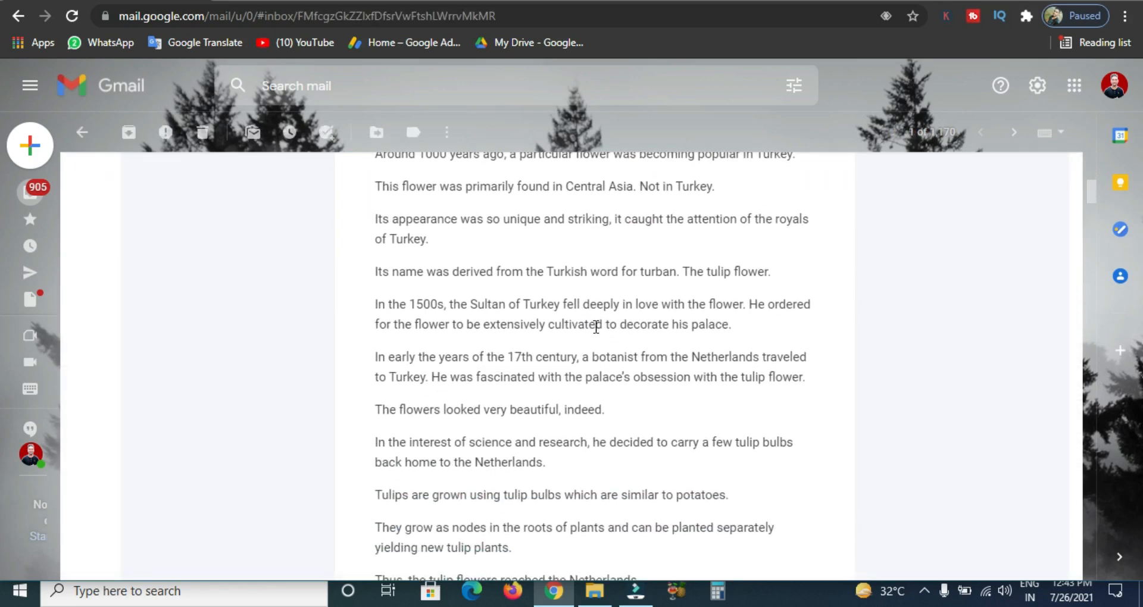
pyautogui.scroll(10, 596, 327)
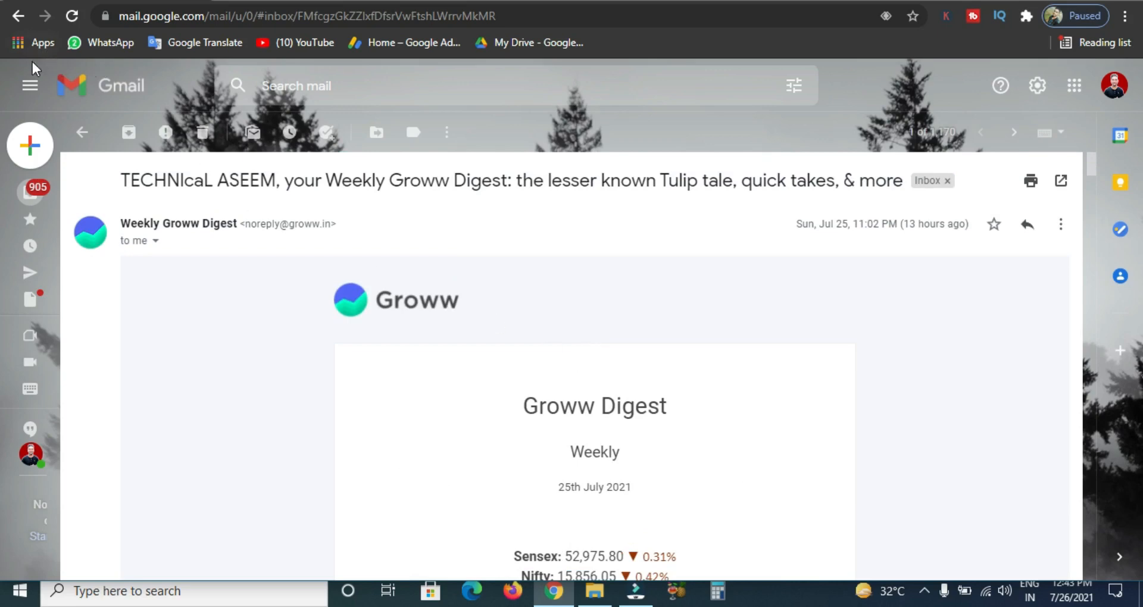
pyautogui.click(18, 16)
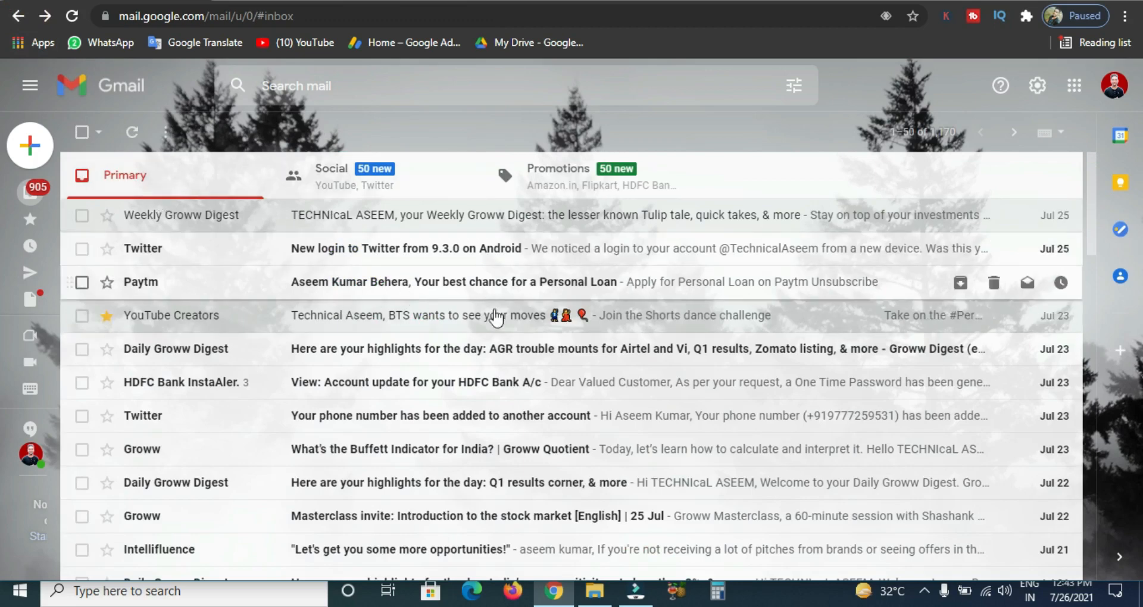
pyautogui.scroll(-7, 496, 317)
pyautogui.scroll(8, 528, 331)
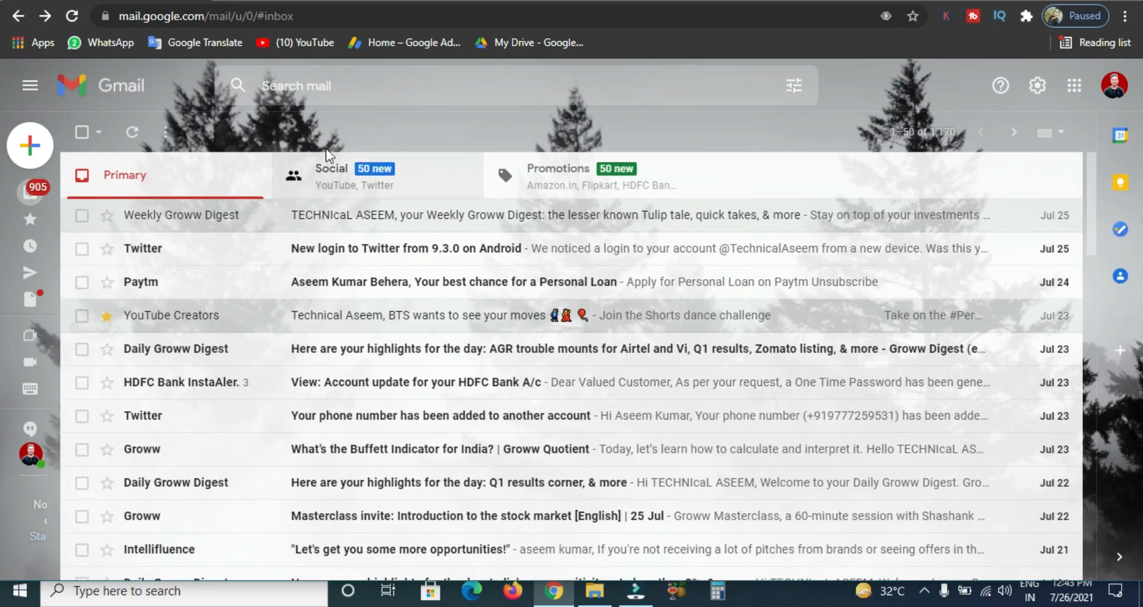
# Look through the Promotions and Social inbox categories and return to Primary.
pyautogui.click(586, 189)
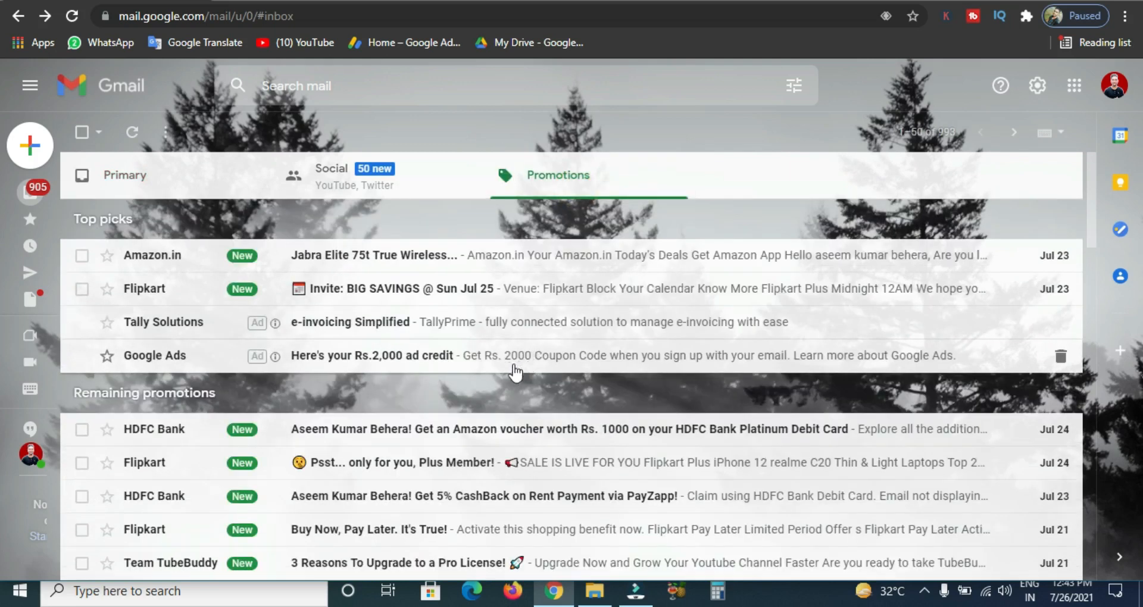
pyautogui.scroll(-3, 441, 382)
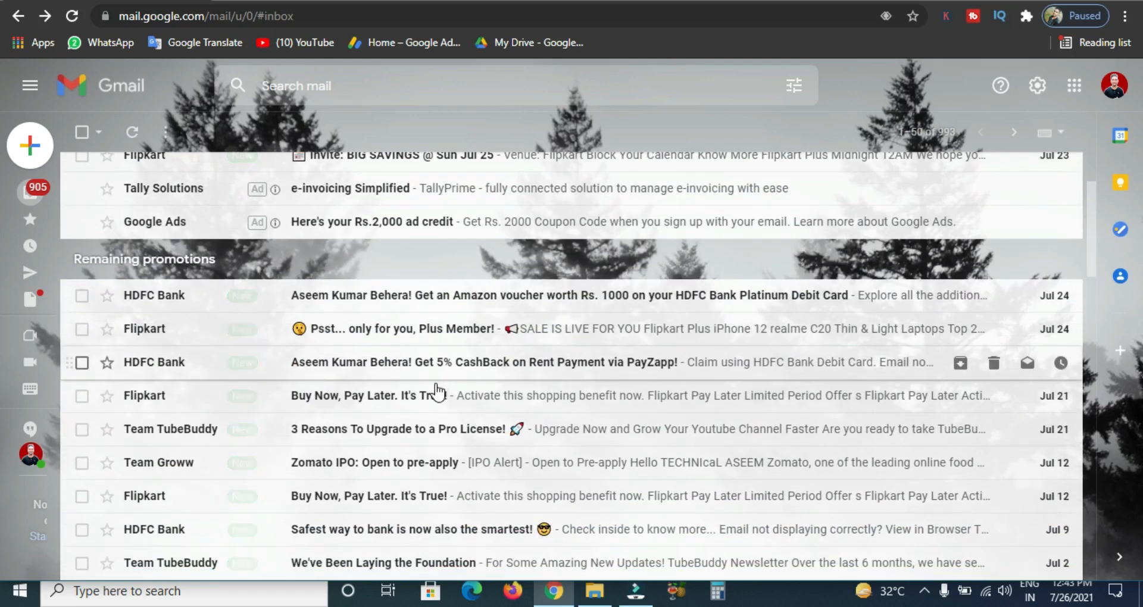
pyautogui.scroll(-3, 439, 392)
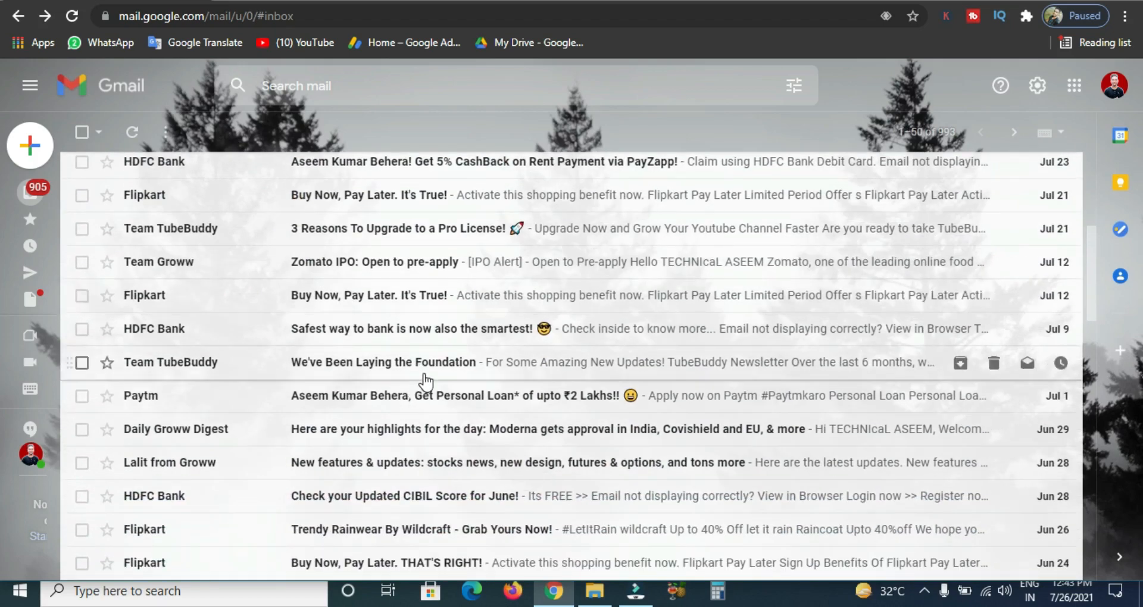
pyautogui.scroll(6, 424, 377)
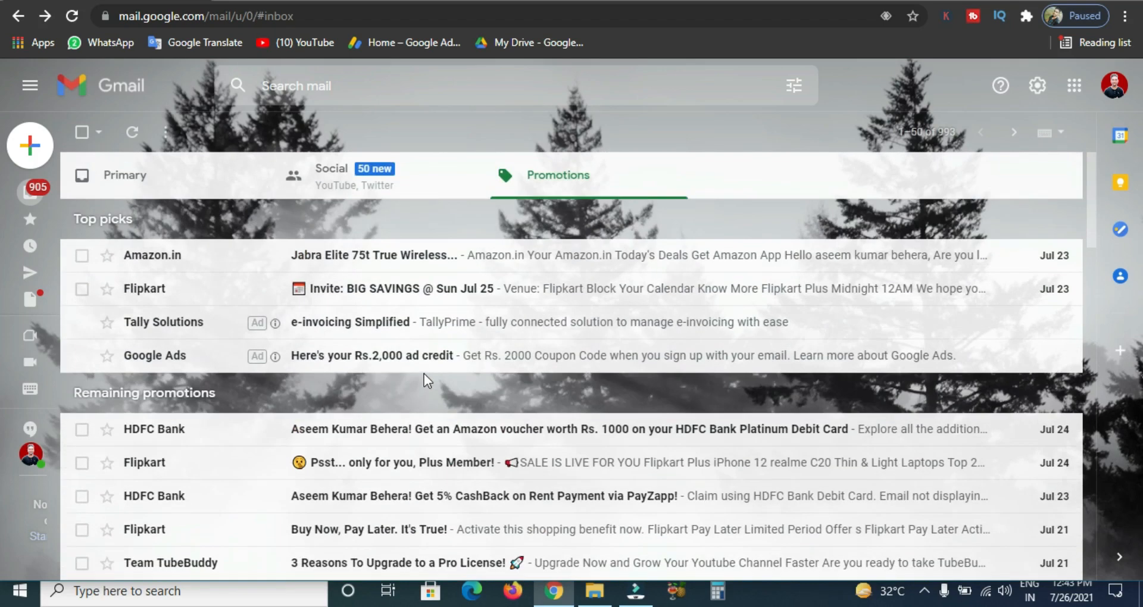
pyautogui.click(338, 189)
pyautogui.click(135, 187)
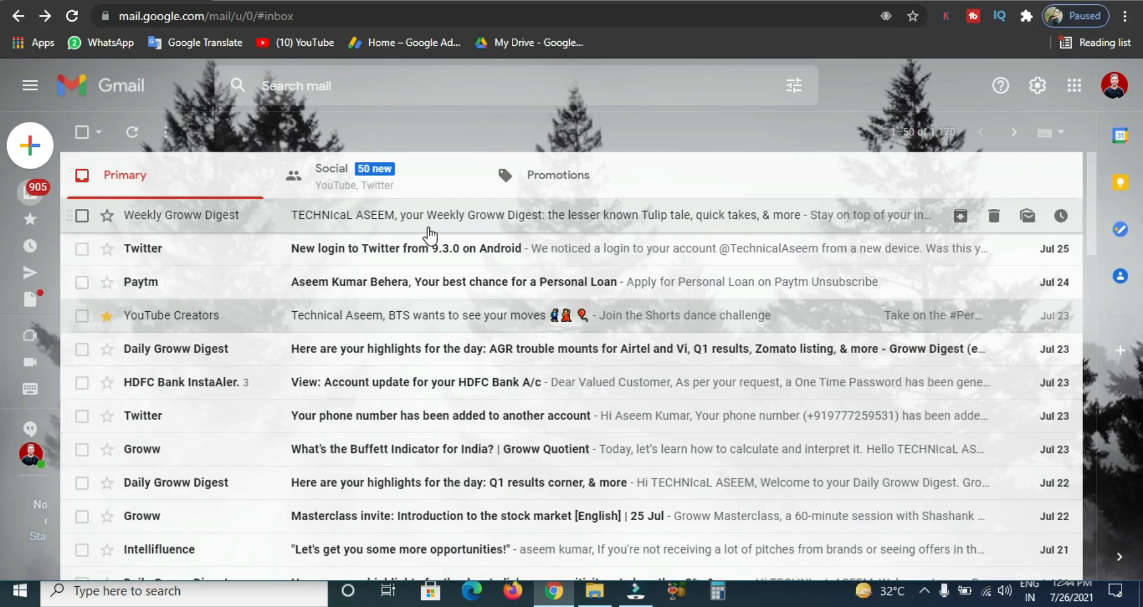
# Open the Weekly Groww Digest email and find the unsubscribe notice in its footer.
pyautogui.click(333, 215)
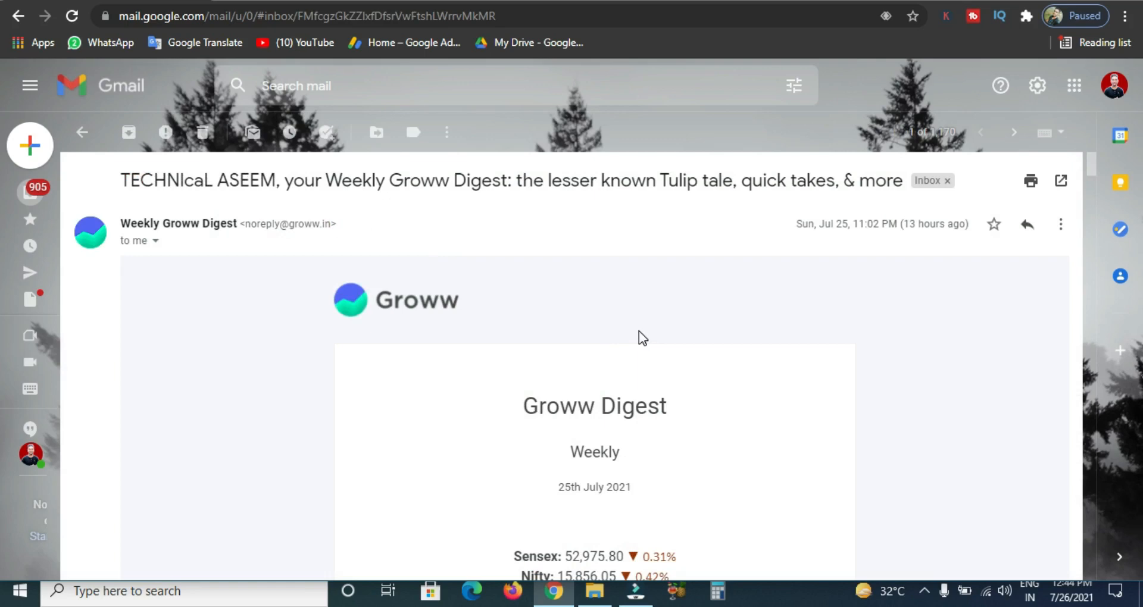
pyautogui.click(19, 16)
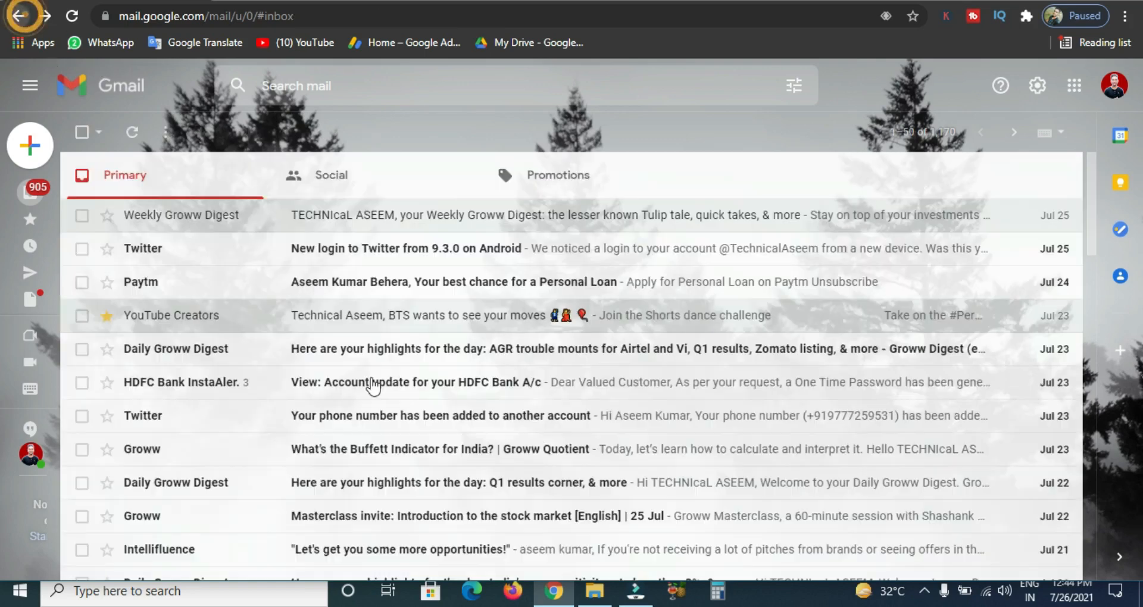
pyautogui.click(373, 216)
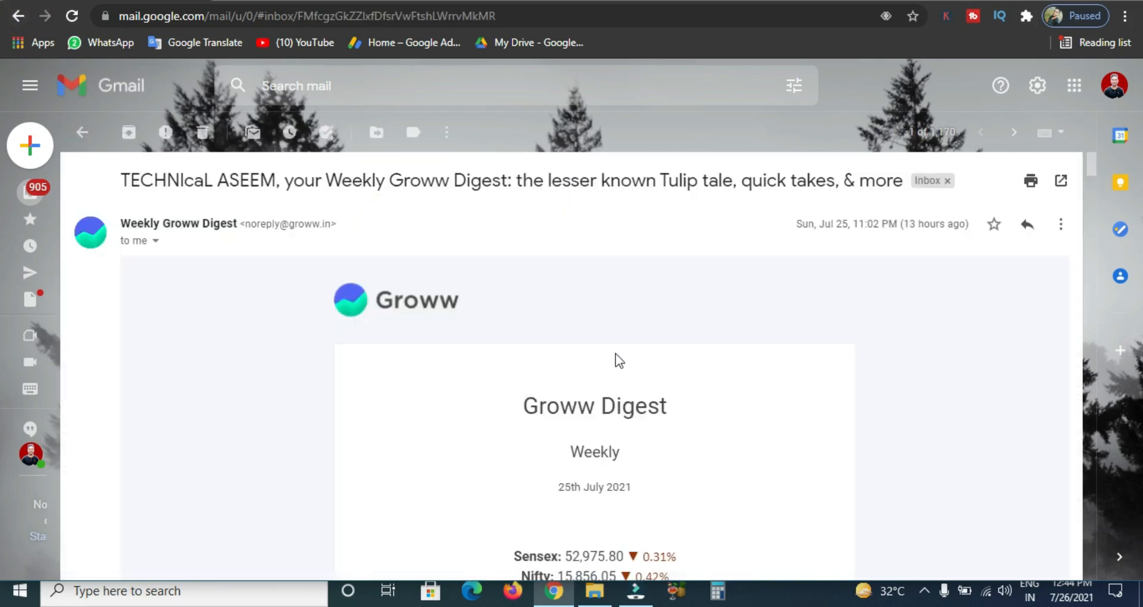
pyautogui.scroll(-15, 616, 355)
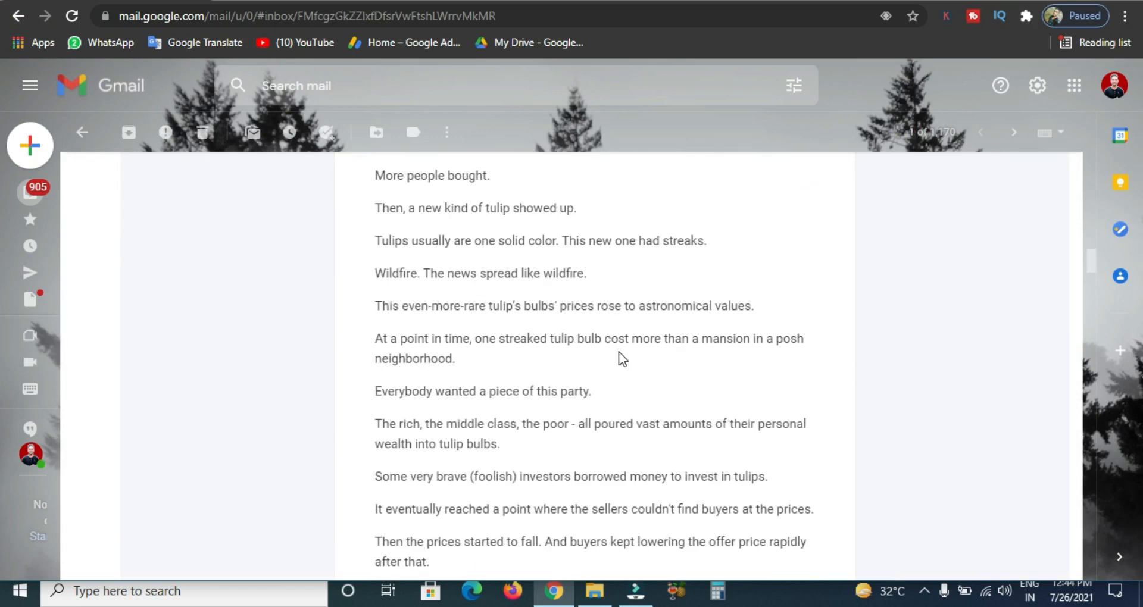
pyautogui.scroll(-15, 619, 352)
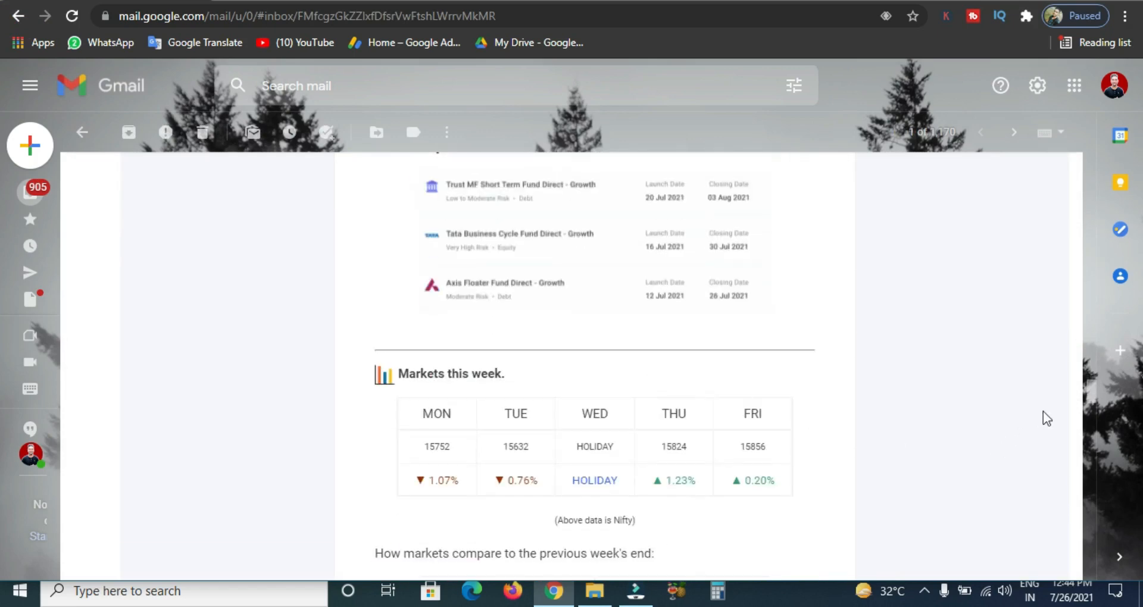
pyautogui.moveTo(1099, 396); pyautogui.dragTo(1102, 568)
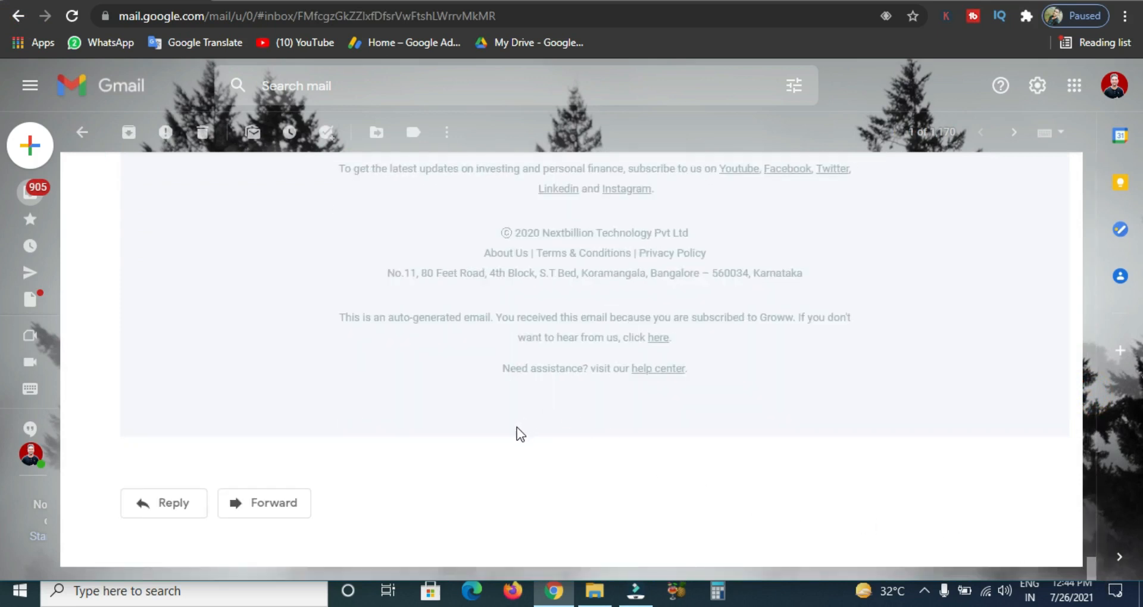
pyautogui.scroll(3, 523, 420)
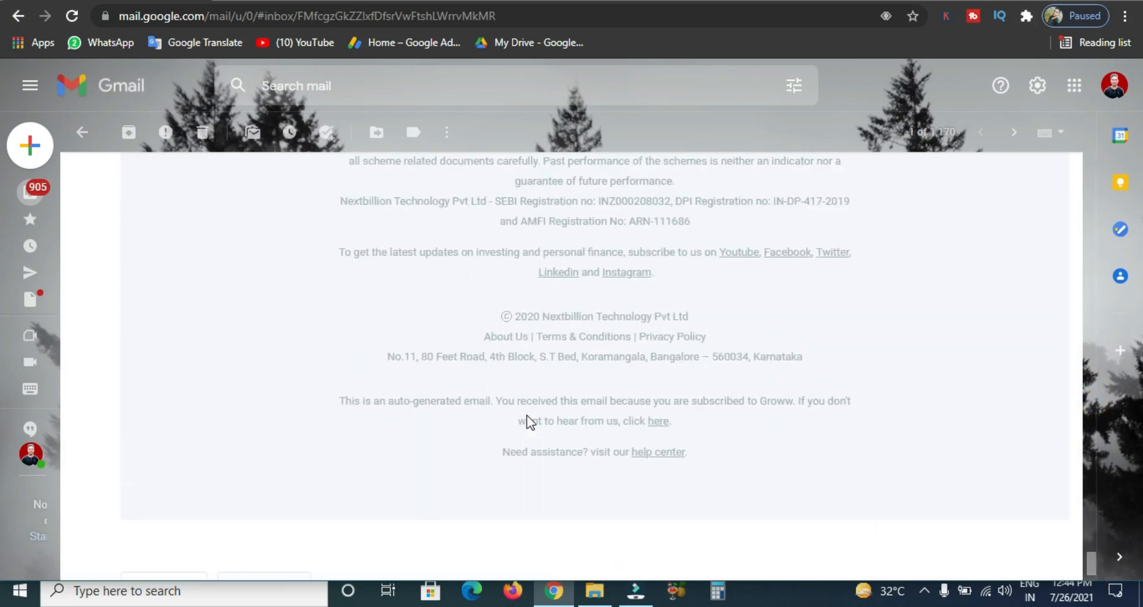
pyautogui.scroll(1, 528, 415)
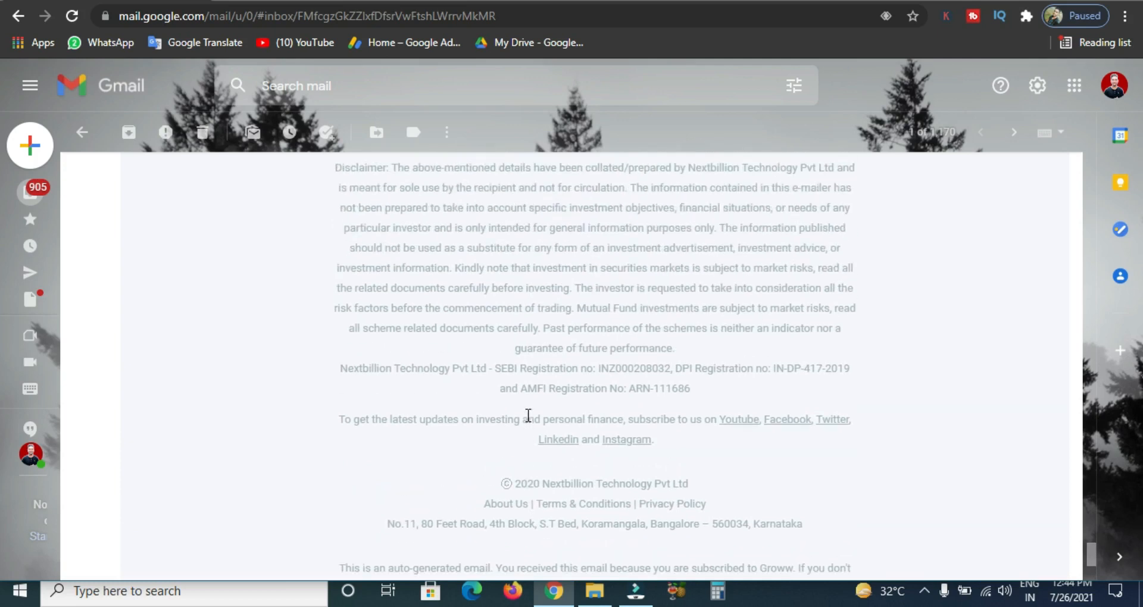
pyautogui.scroll(-3, 595, 425)
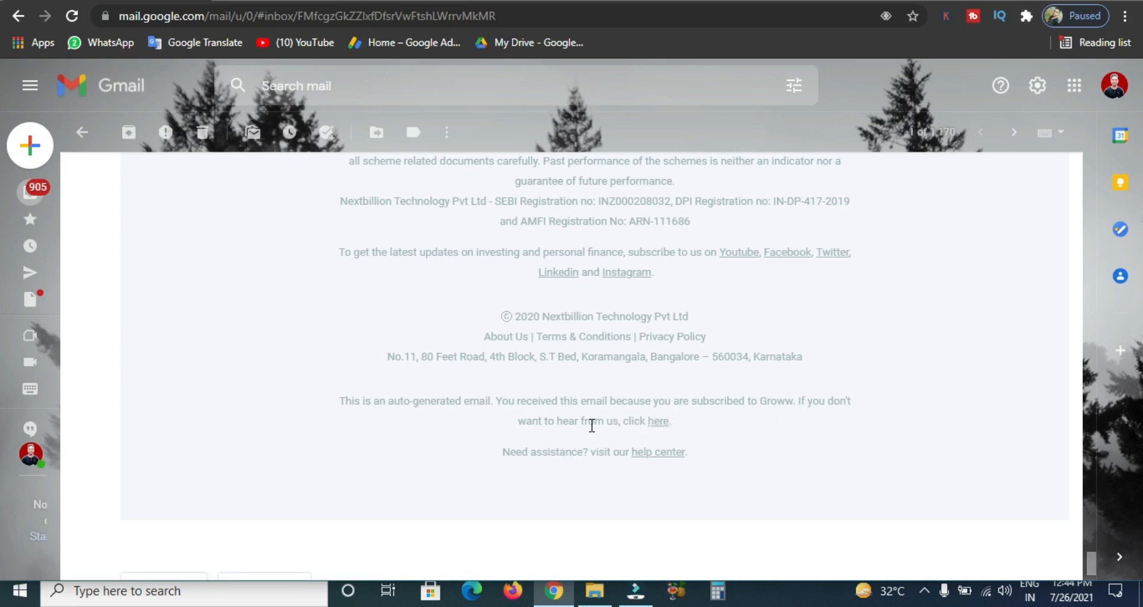
# Unsubscribe from the Groww mailing list through the footer link, confirm the request, and return to the Gmail inbox.
pyautogui.click(658, 422)
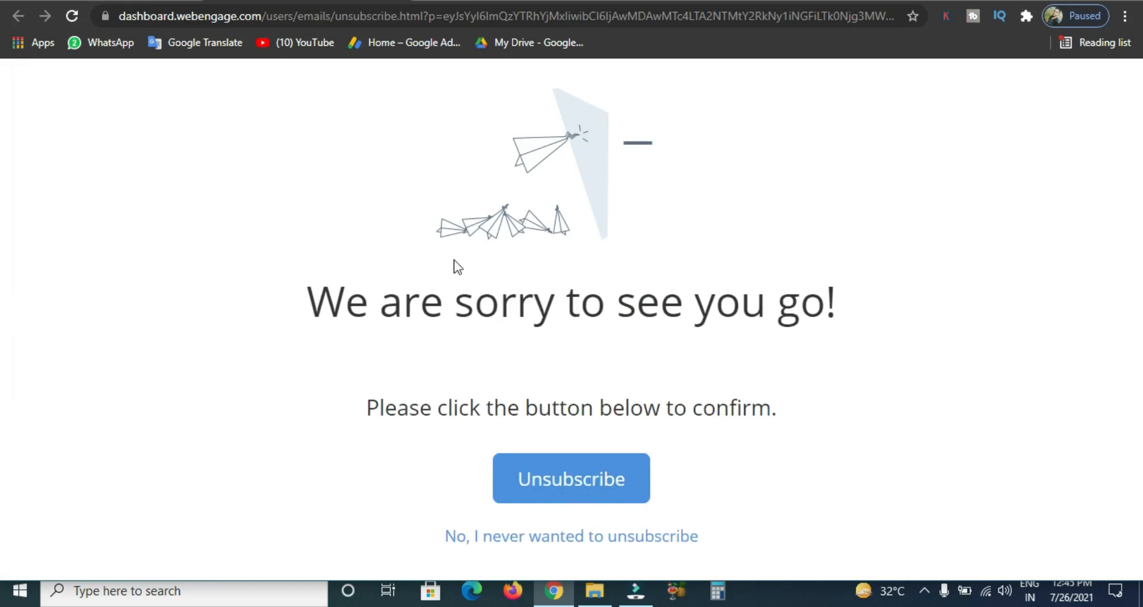
pyautogui.click(571, 480)
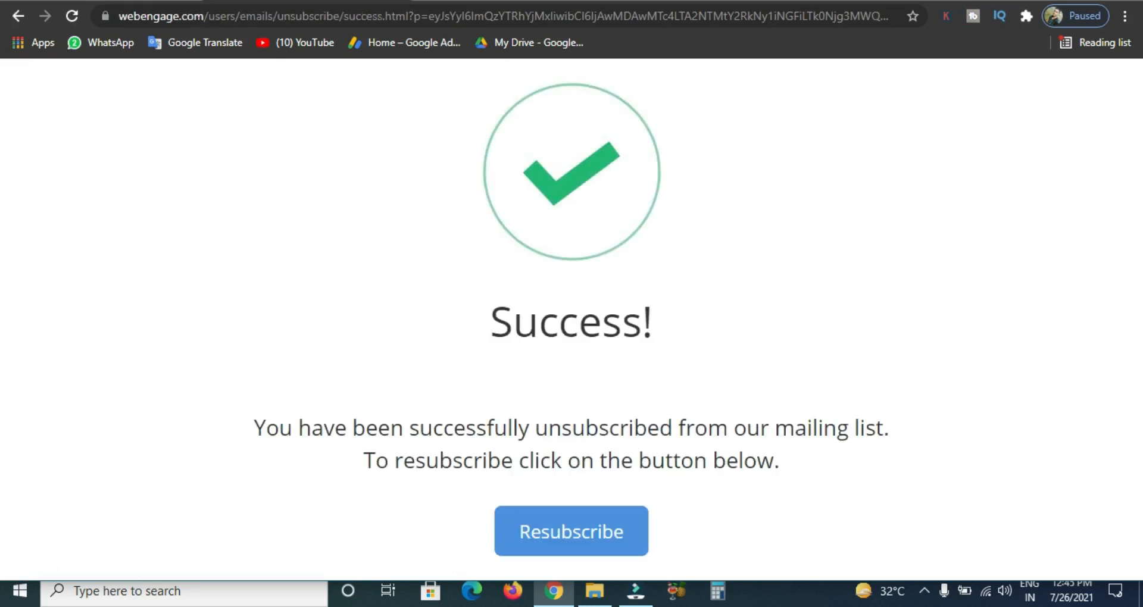
pyautogui.click(102, 0)
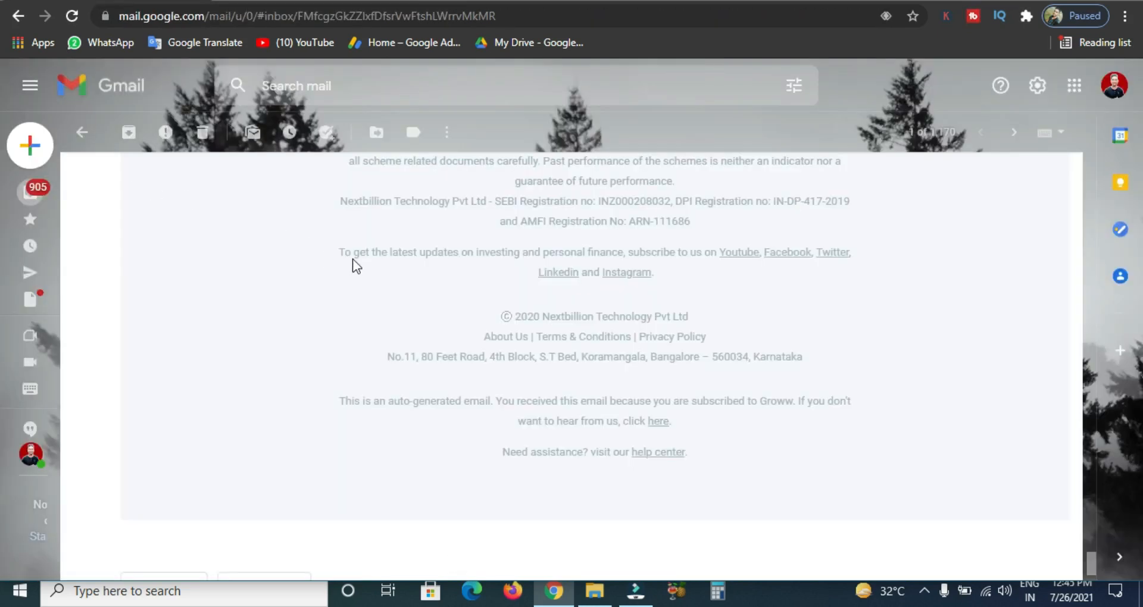
pyautogui.click(18, 16)
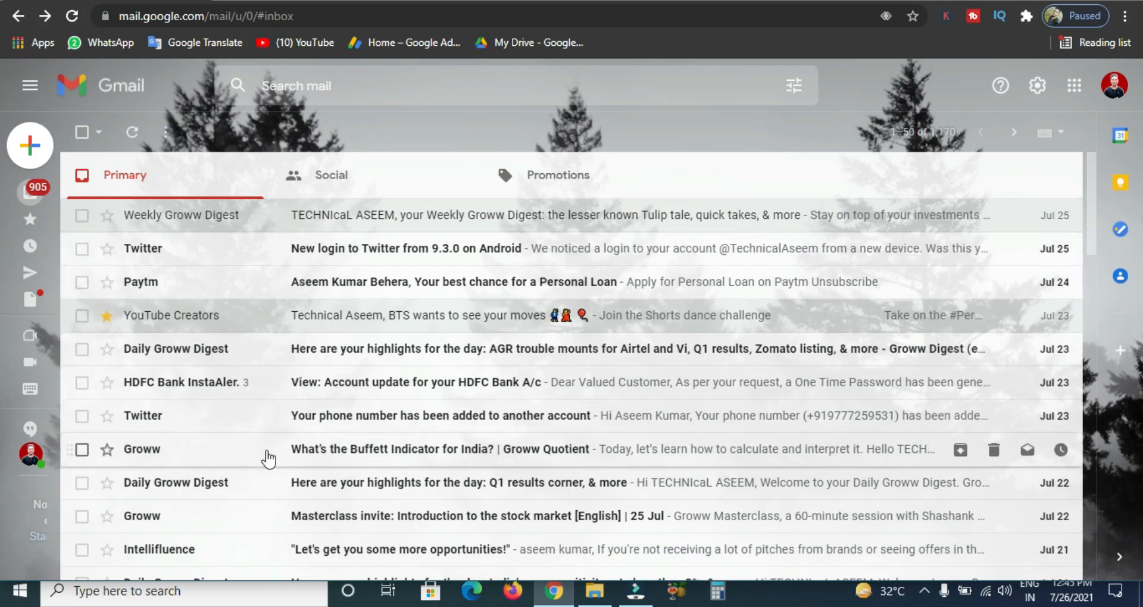
# Open the "What's the Buffett Indicator for India? | Groww Quotient" email, examine its message options, and return to the inbox.
pyautogui.click(317, 454)
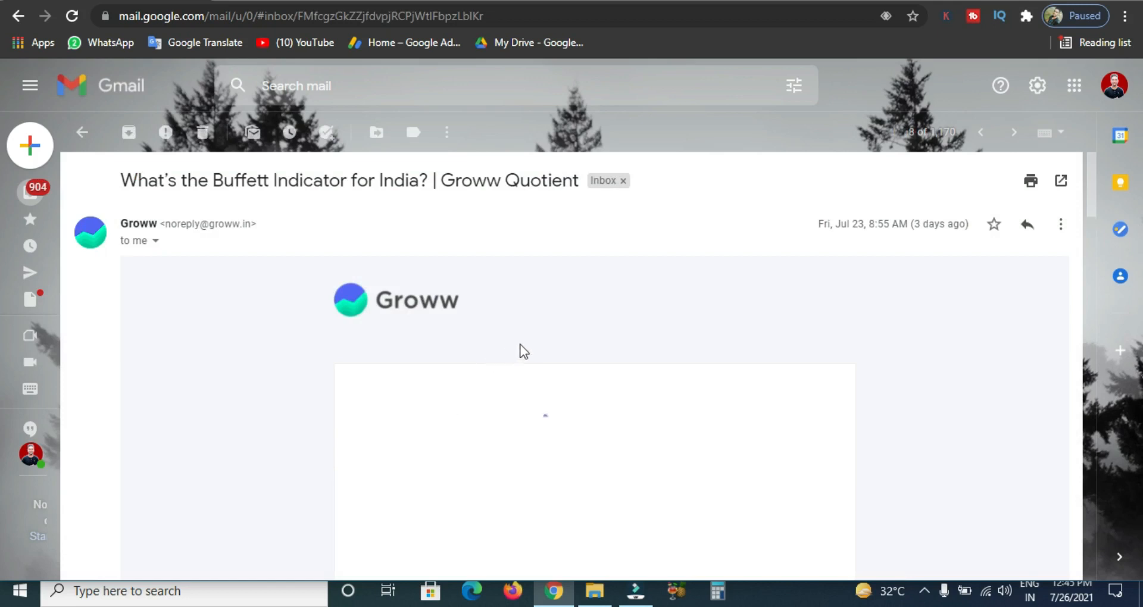
pyautogui.click(1063, 226)
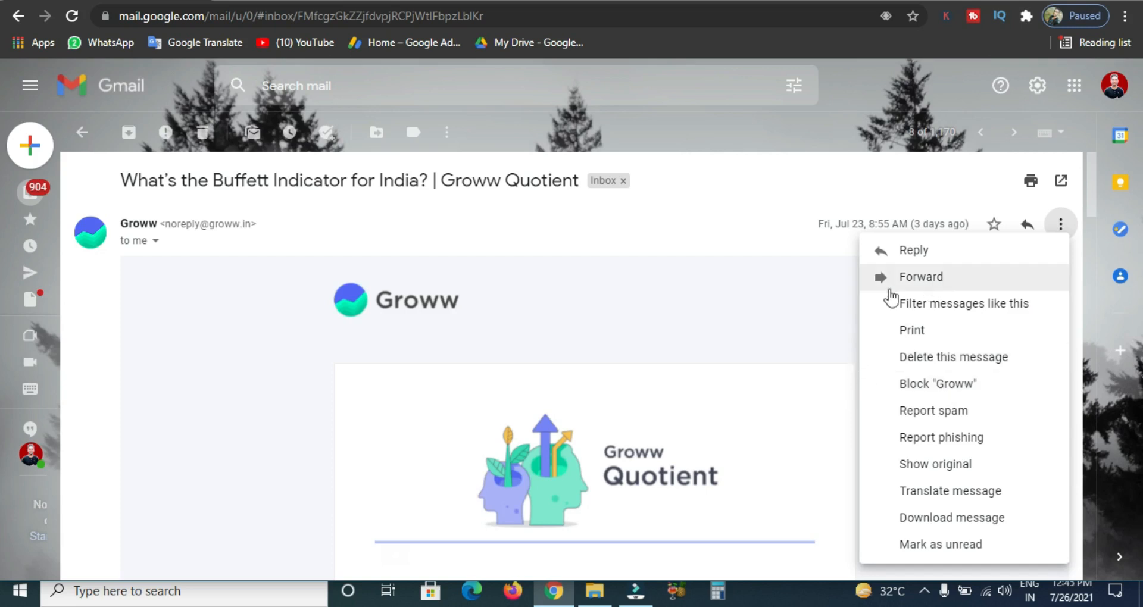
pyautogui.click(761, 184)
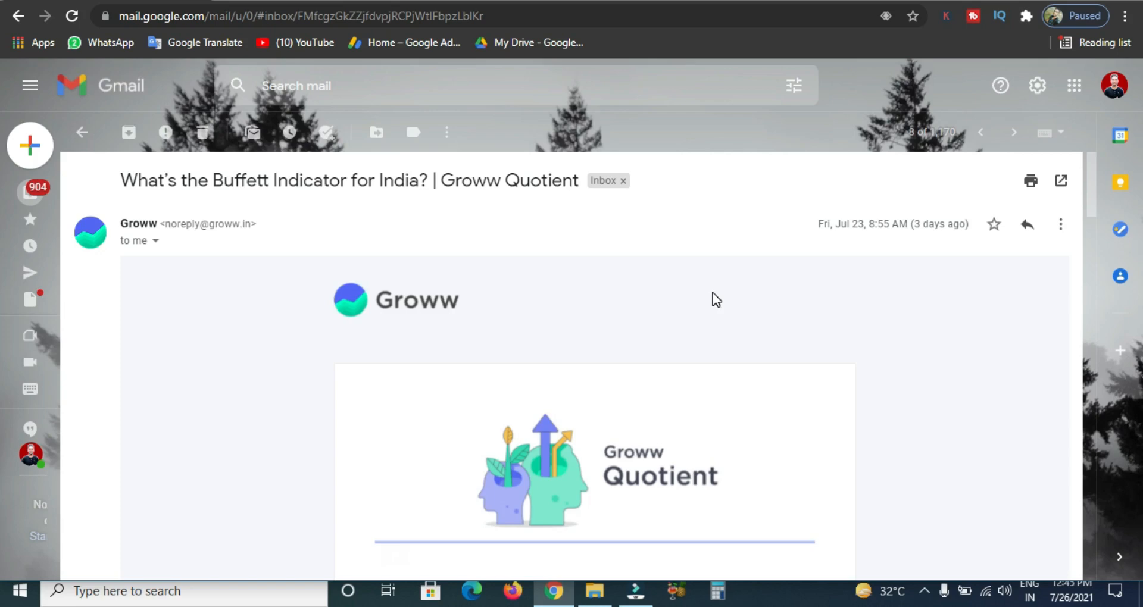
pyautogui.hotkey('alt', 'Left')
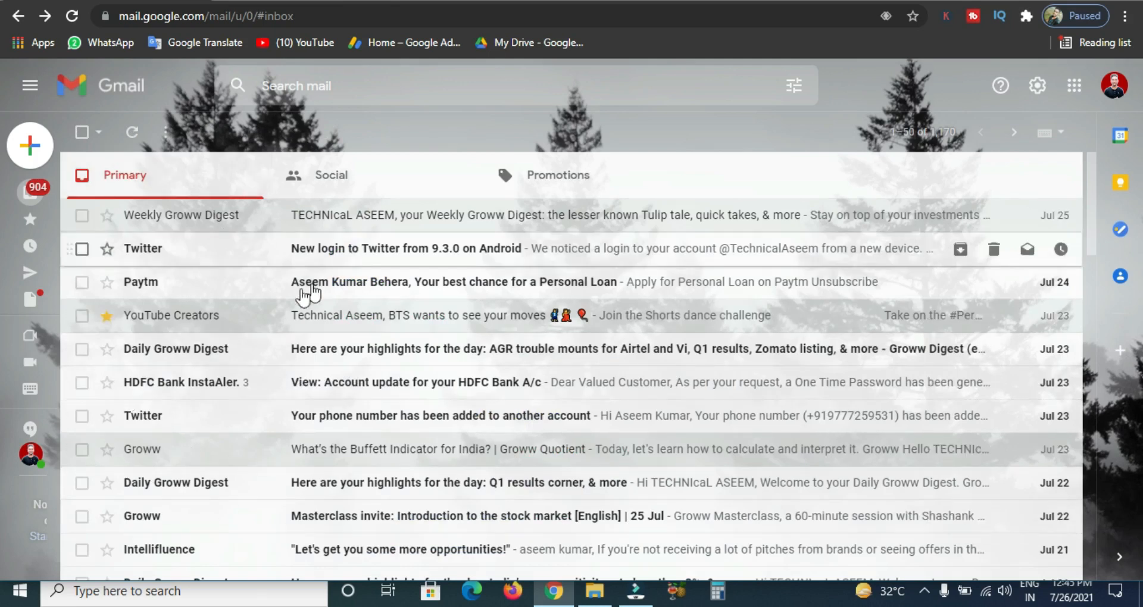
# Copy the sender's e-mail address from the Weekly Groww Digest message and search the mailbox for it.
pyautogui.click(530, 220)
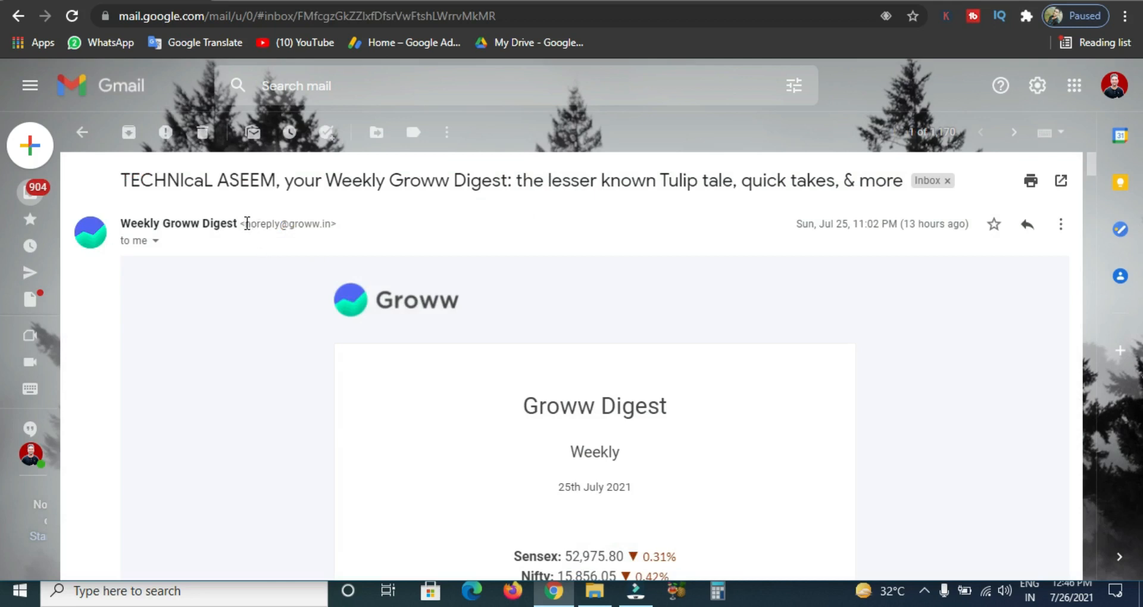
pyautogui.moveTo(248, 224); pyautogui.dragTo(330, 226)
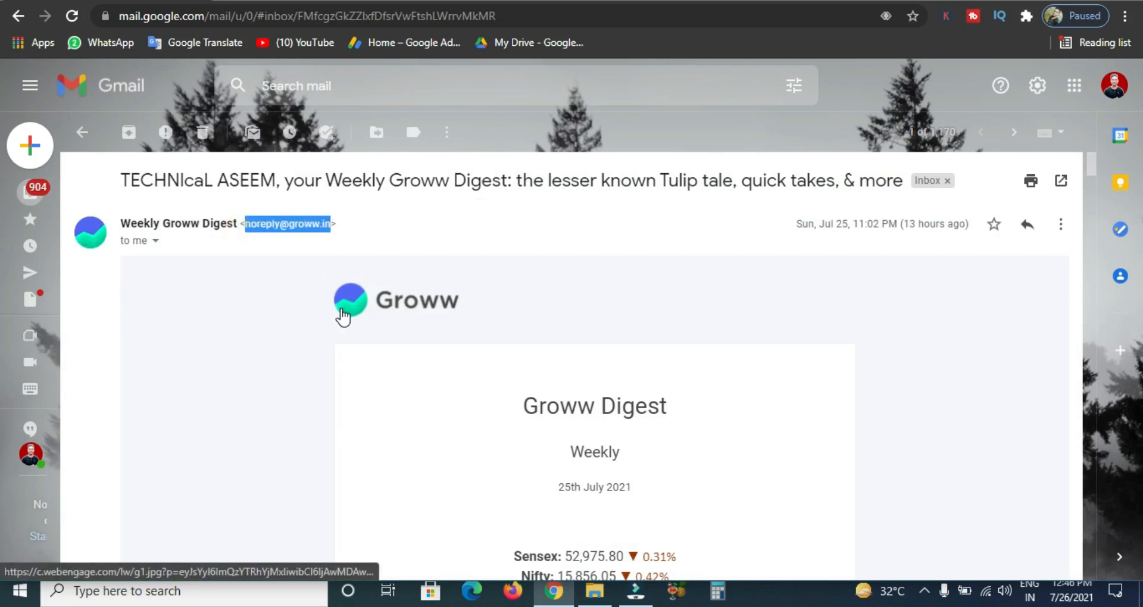
pyautogui.click(21, 18)
pyautogui.click(321, 89)
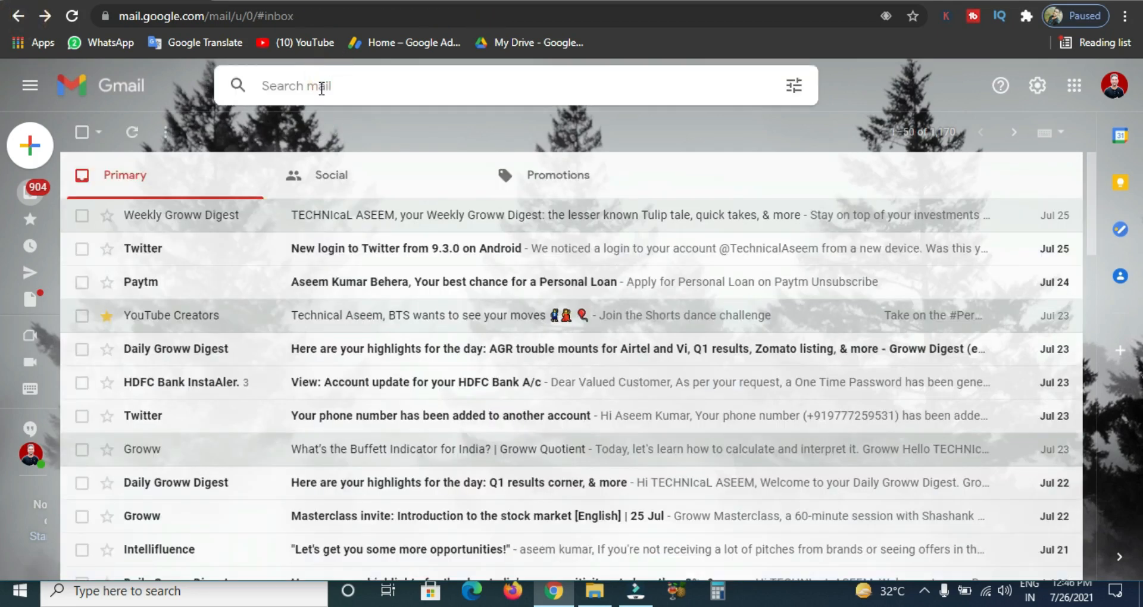
pyautogui.hotkey('ctrl', 'v')
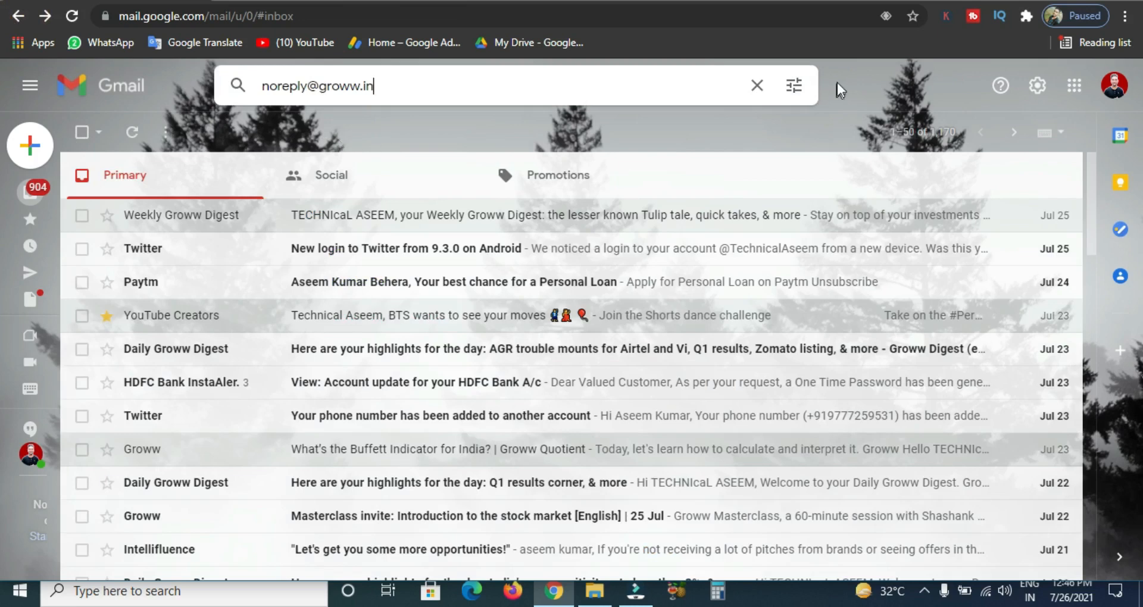
pyautogui.press('Return')
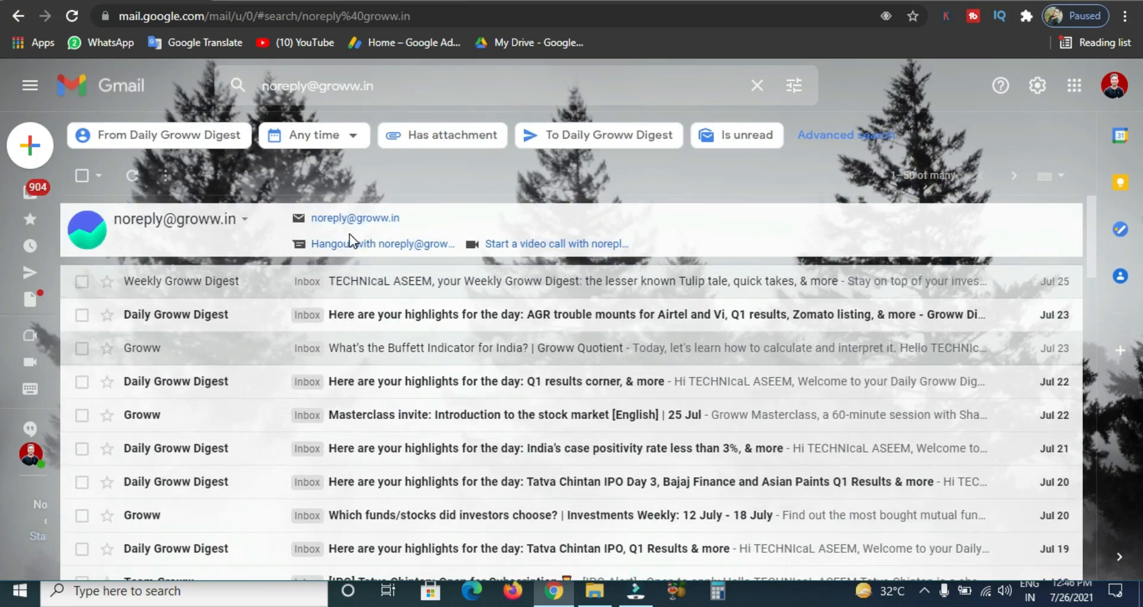
# Select all conversations on the current page of the Groww sender's search results and move them to Trash.
pyautogui.scroll(-5, 476, 411)
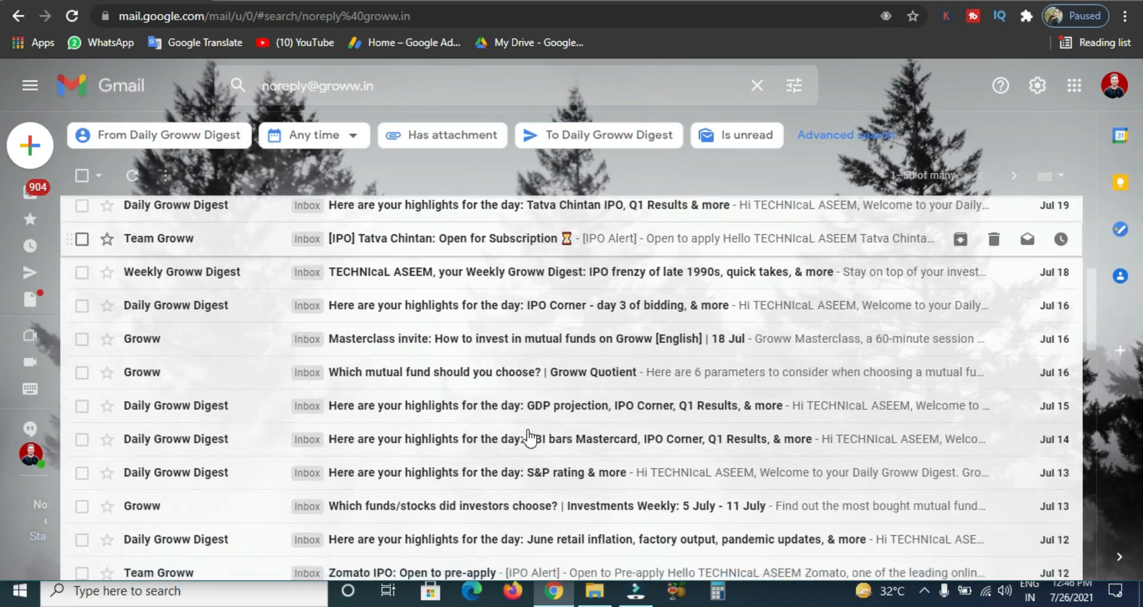
pyautogui.scroll(-5, 529, 434)
pyautogui.scroll(10, 524, 430)
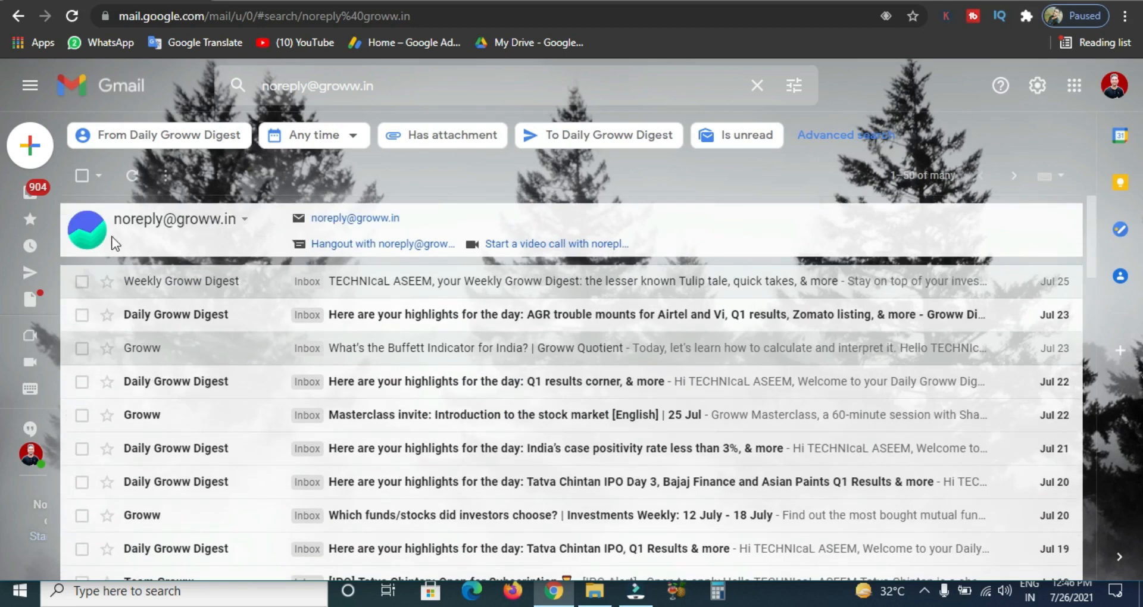
pyautogui.click(83, 282)
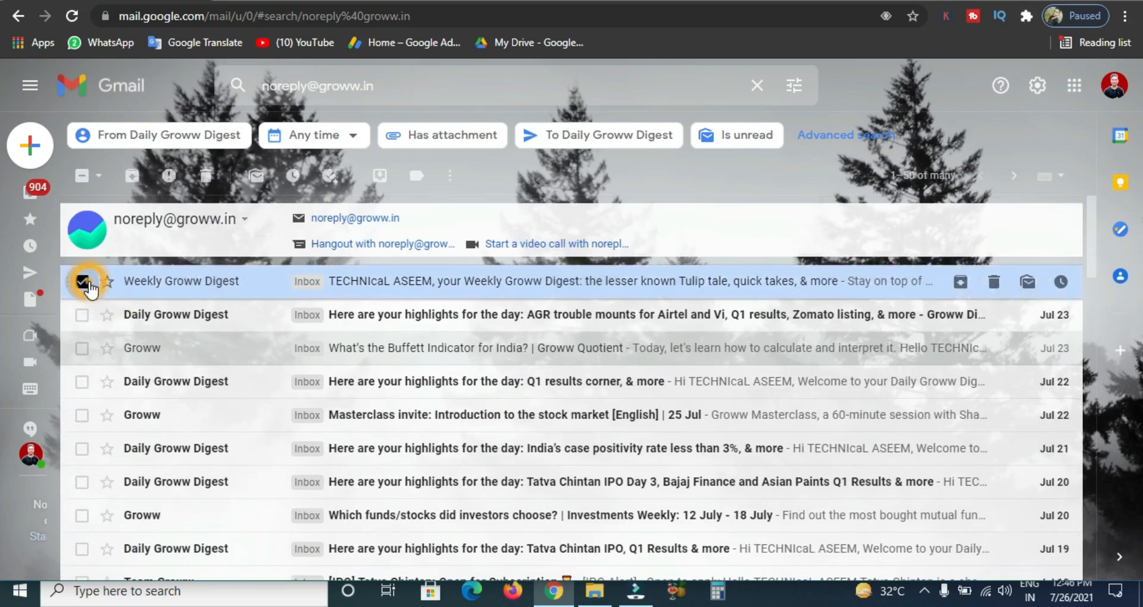
pyautogui.click(97, 175)
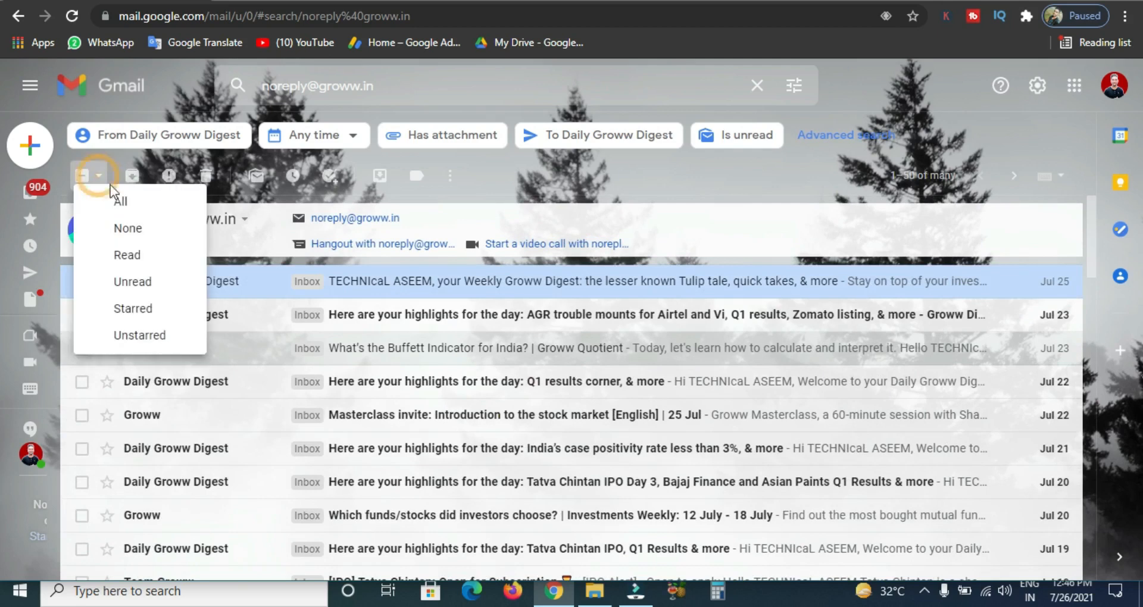
pyautogui.click(121, 203)
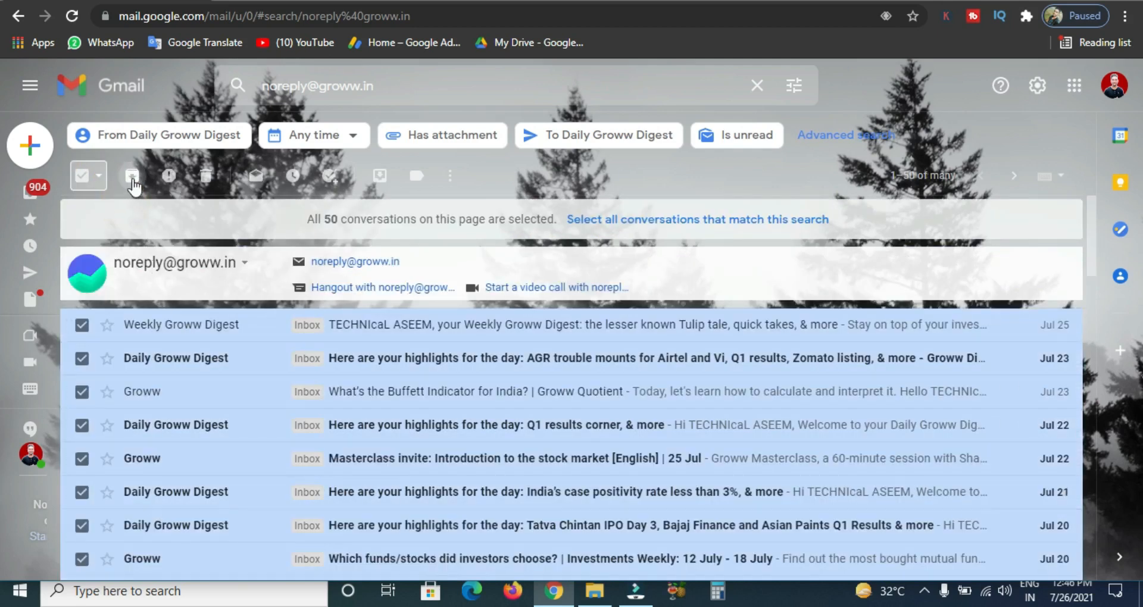
pyautogui.click(97, 175)
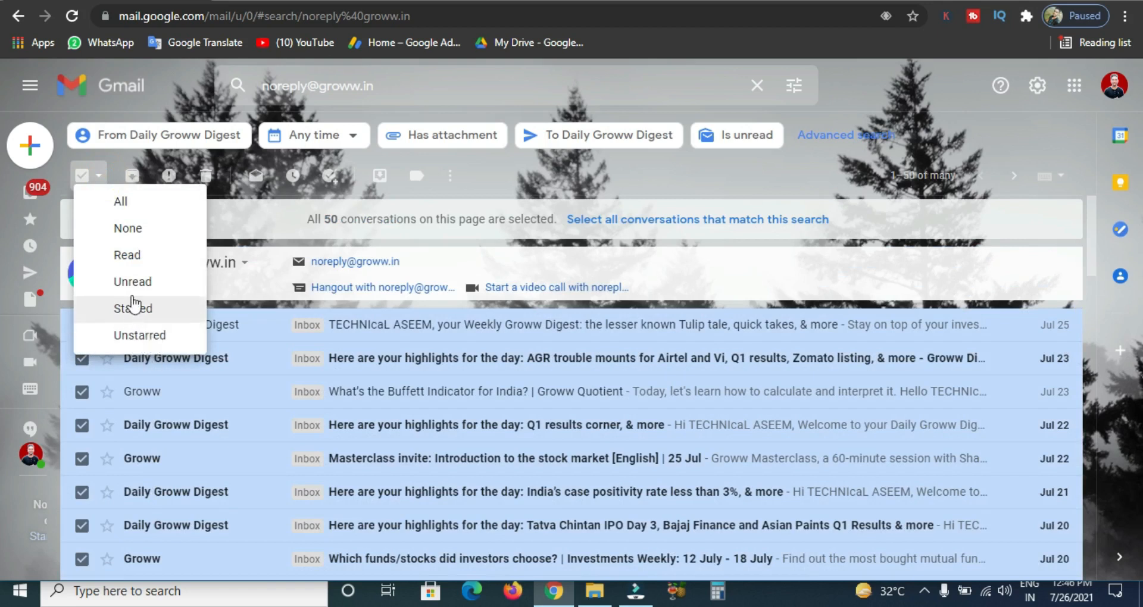
pyautogui.click(566, 187)
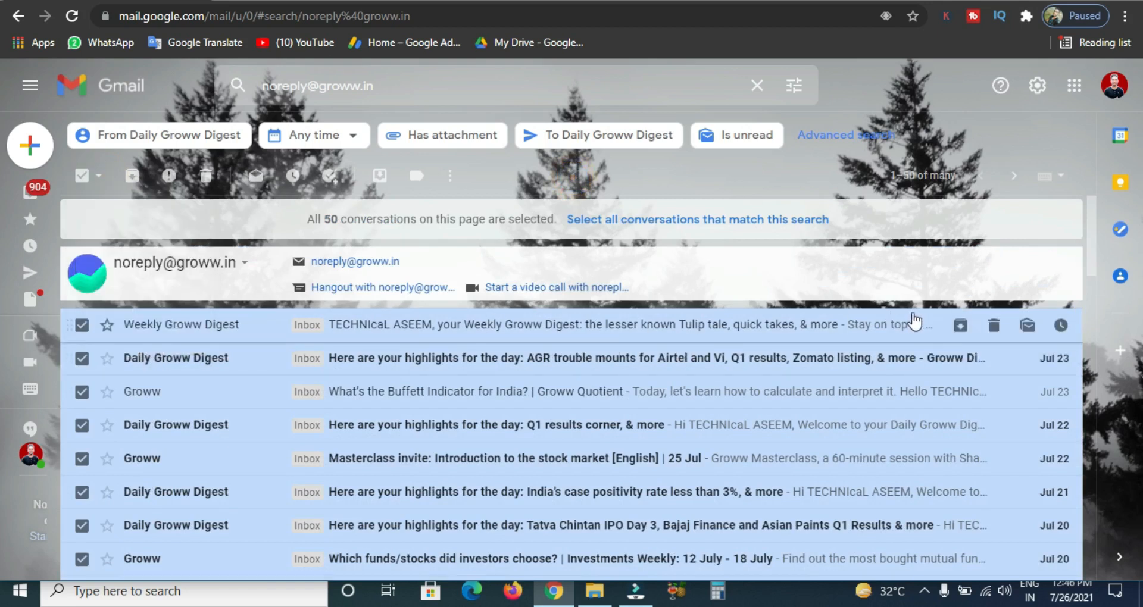
pyautogui.click(207, 177)
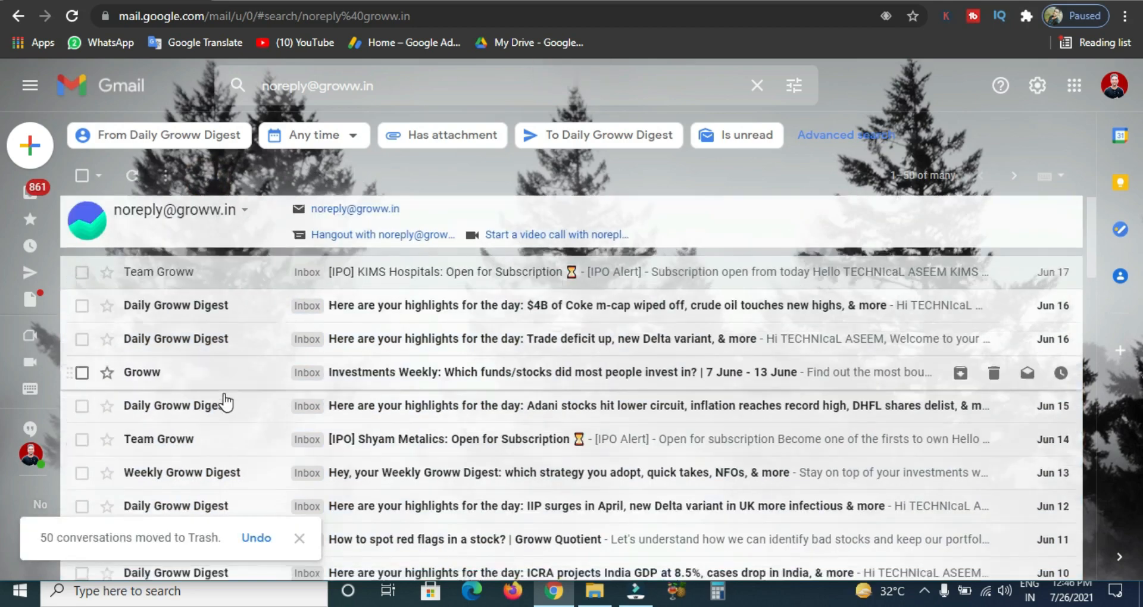
# Select the next full page of Groww search results, starting with the KIMS Hospitals IPO message, and delete them.
pyautogui.scroll(-5, 225, 404)
pyautogui.scroll(6, 86, 280)
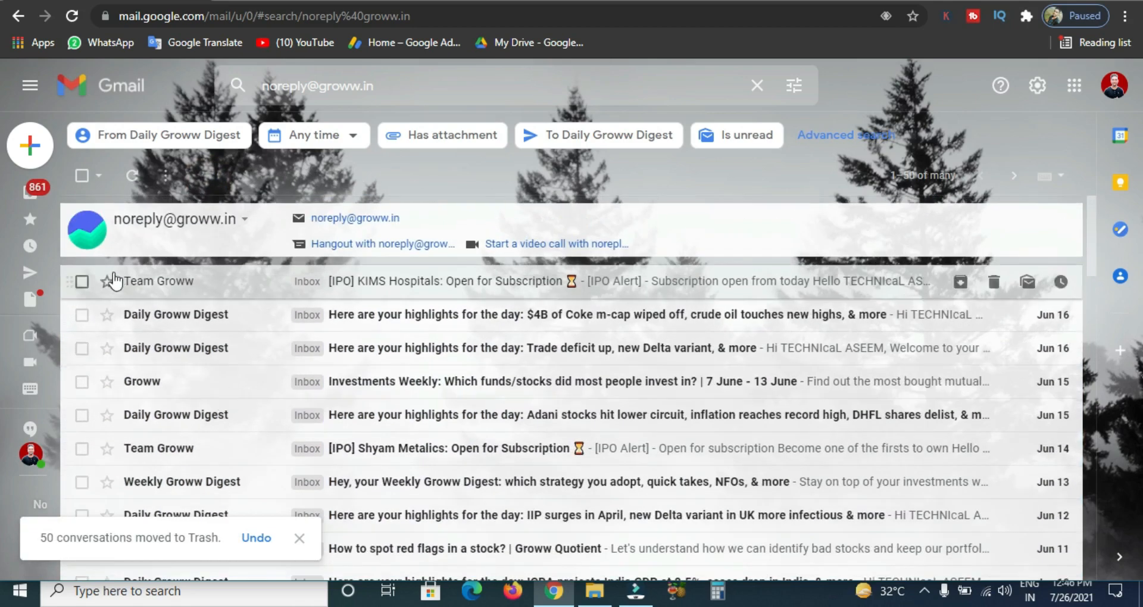
pyautogui.click(82, 282)
pyautogui.click(98, 176)
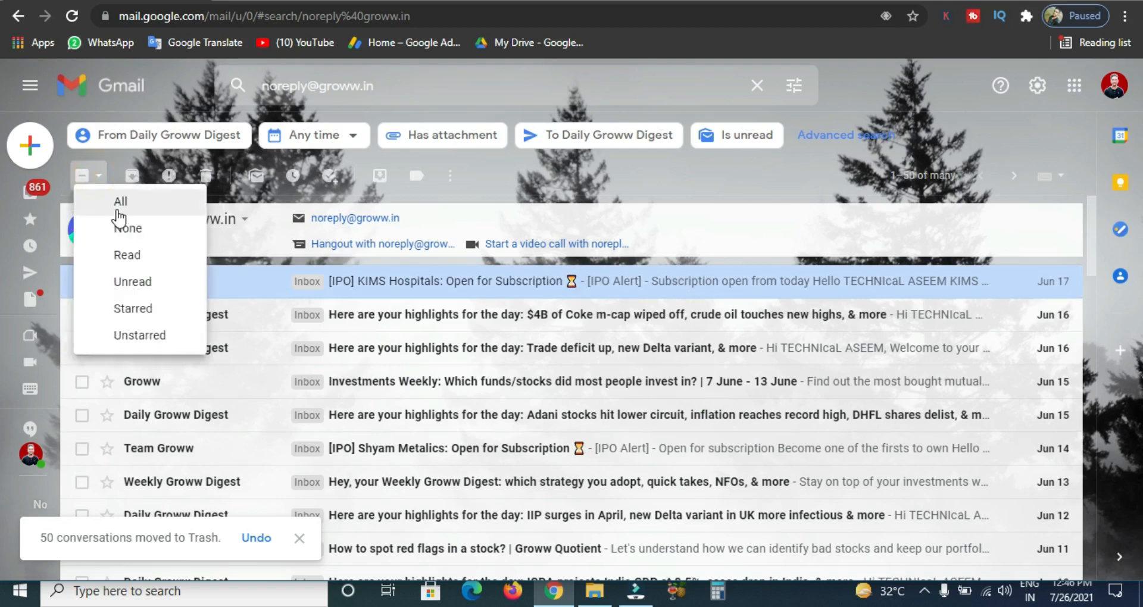
pyautogui.click(120, 203)
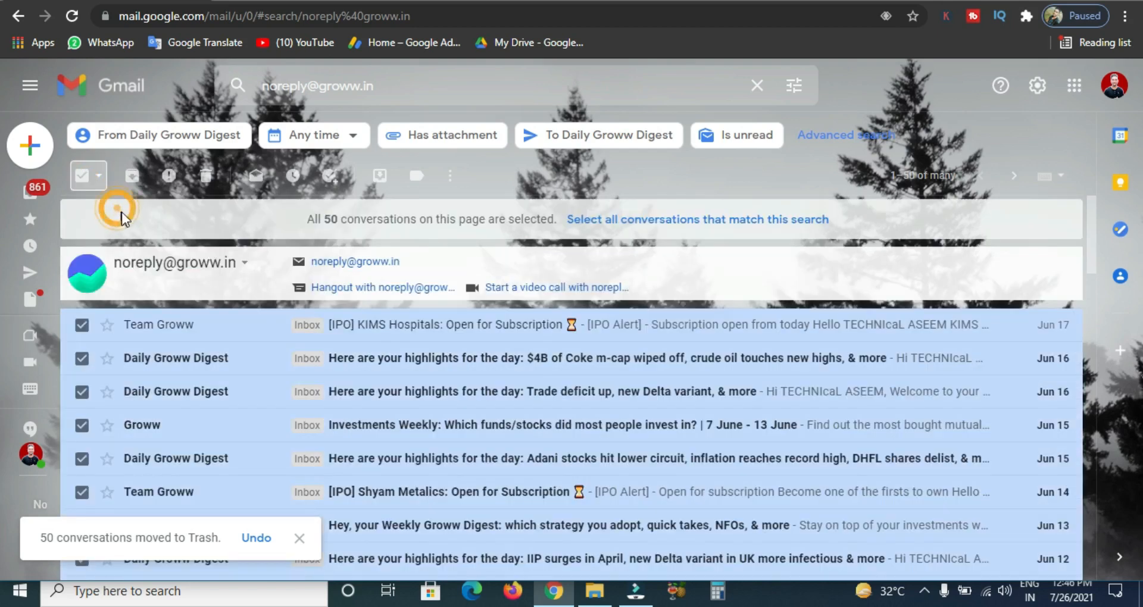
pyautogui.click(207, 179)
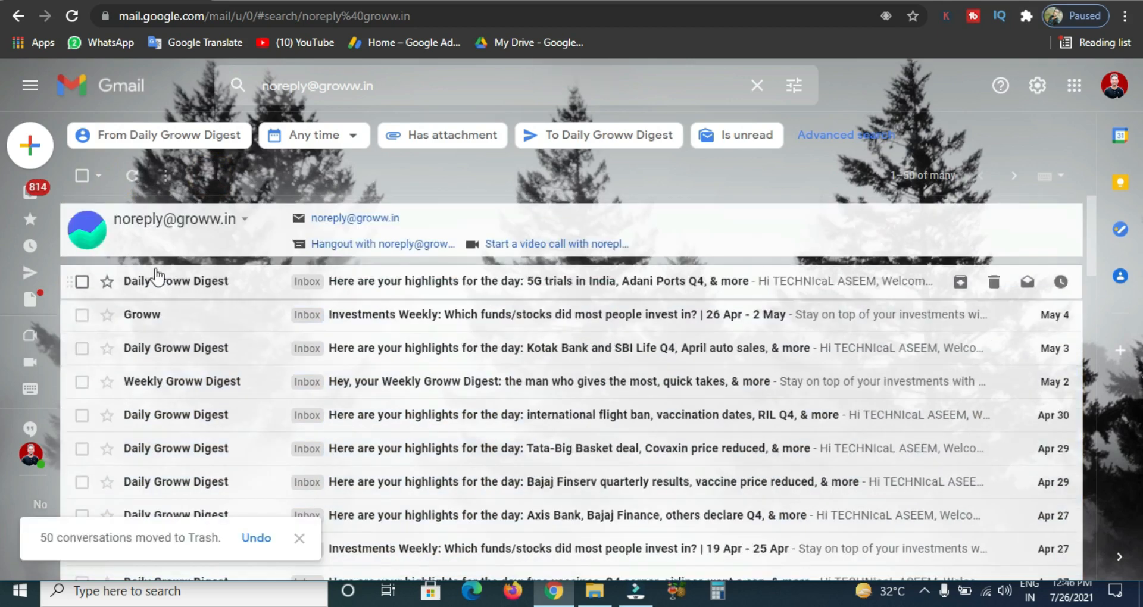
# Clear the sender's address from the mail search and look over the remaining Groww messages.
pyautogui.click(387, 80)
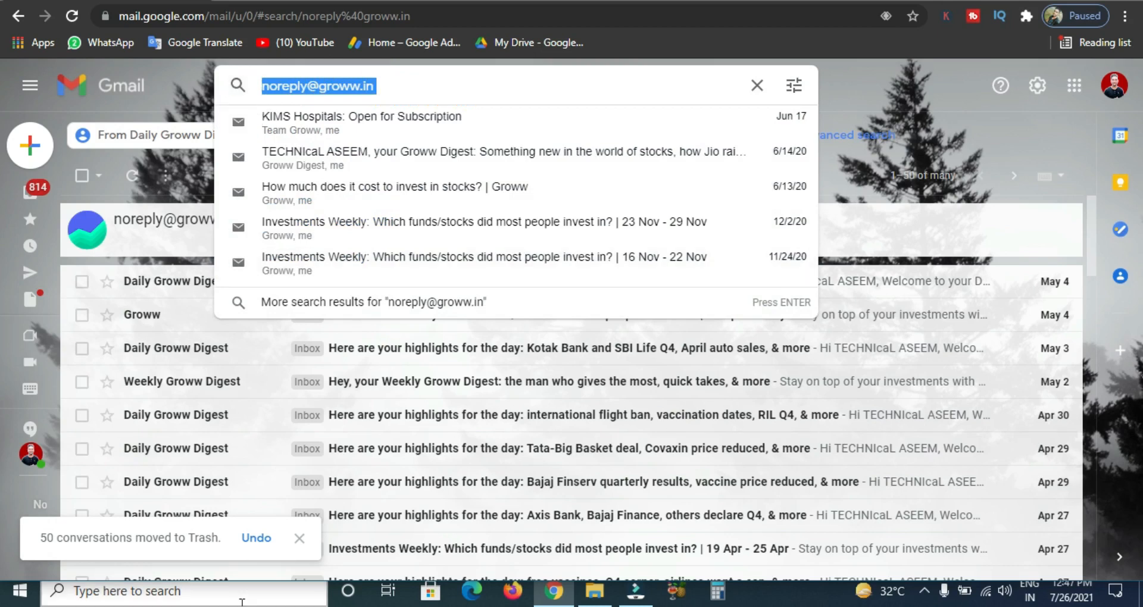
pyautogui.press('BackSpace')
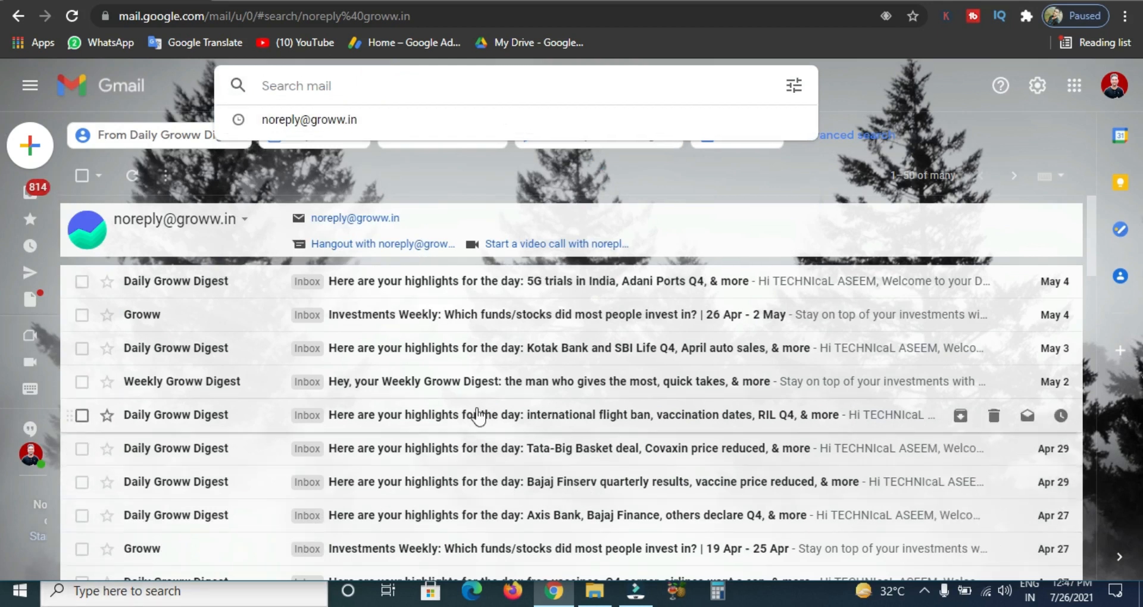
pyautogui.scroll(-1, 480, 417)
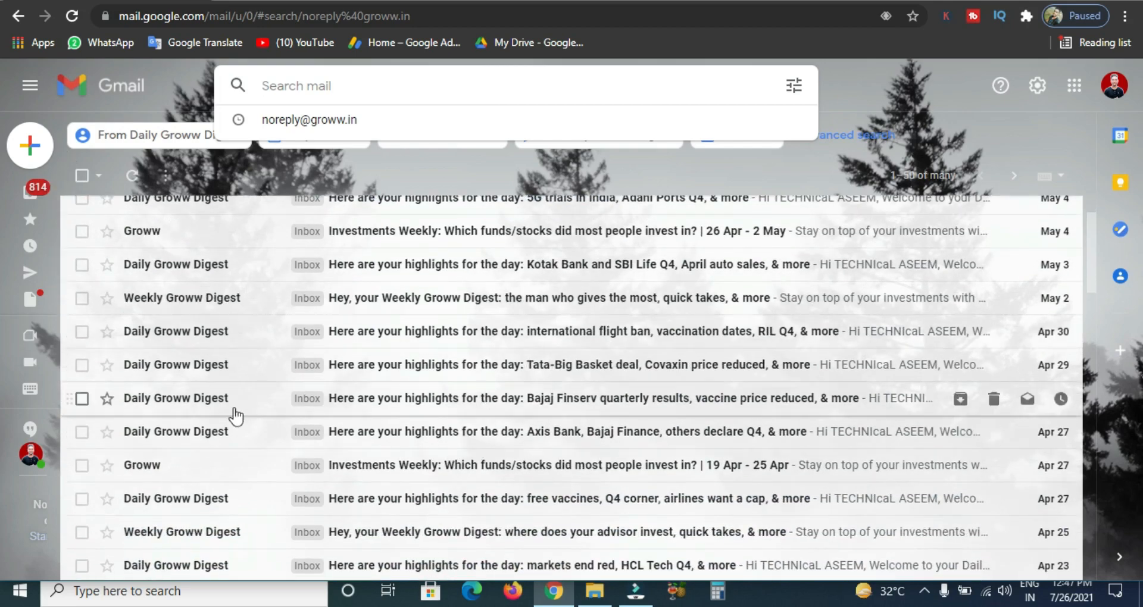
pyautogui.scroll(-1, 572, 390)
pyautogui.scroll(-2, 583, 387)
pyautogui.scroll(5, 560, 375)
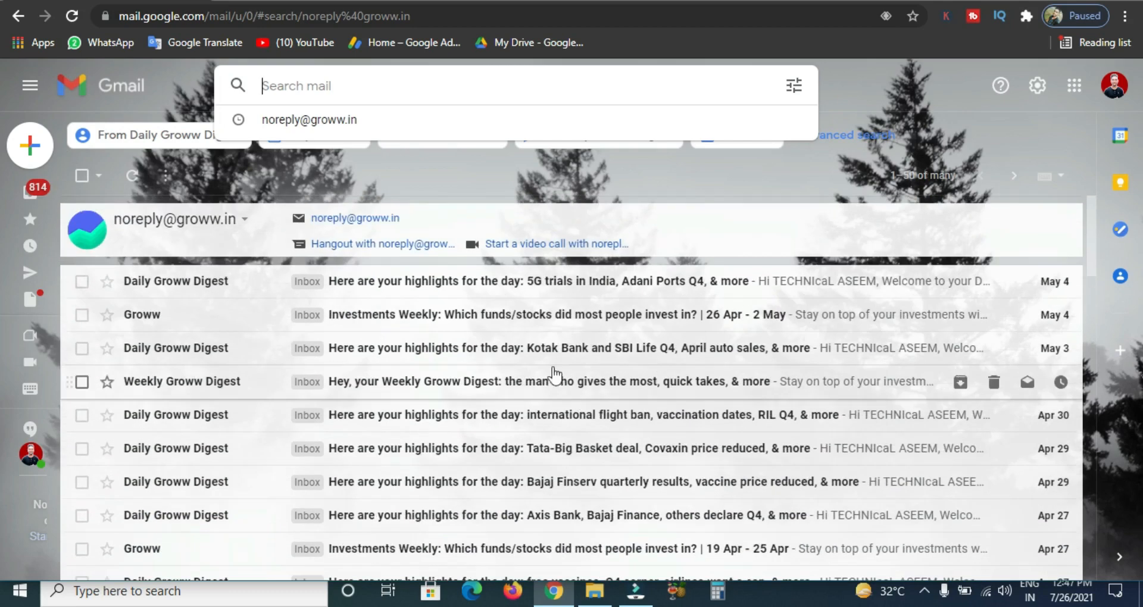
# Expand the mailbox navigation, open the Daily Groww Digest email about 5G trials in India, and clear the search text.
pyautogui.click(30, 85)
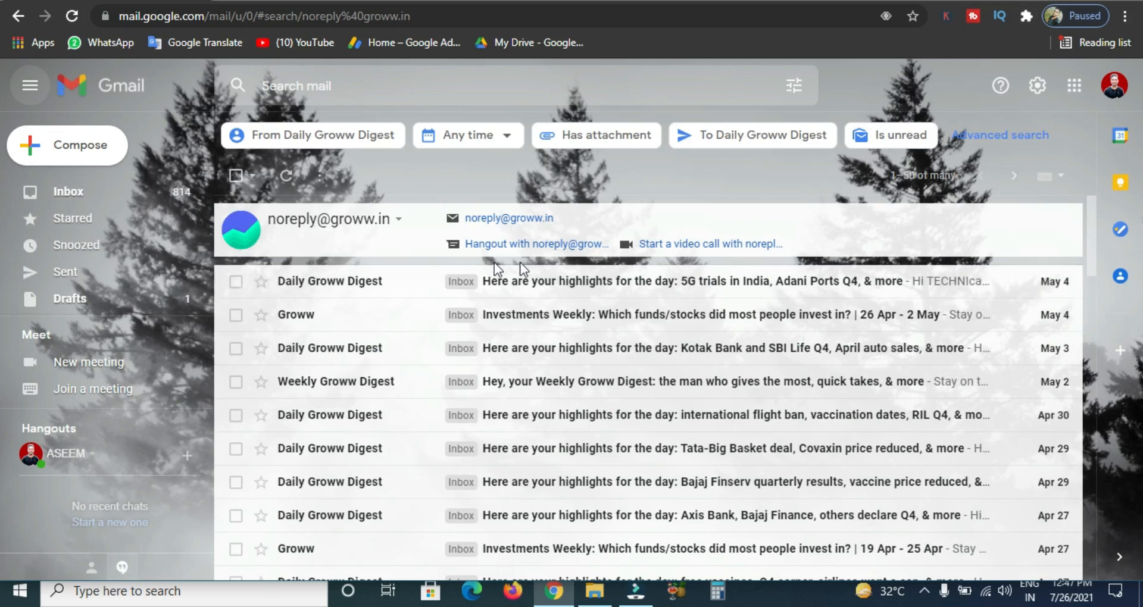
pyautogui.click(344, 286)
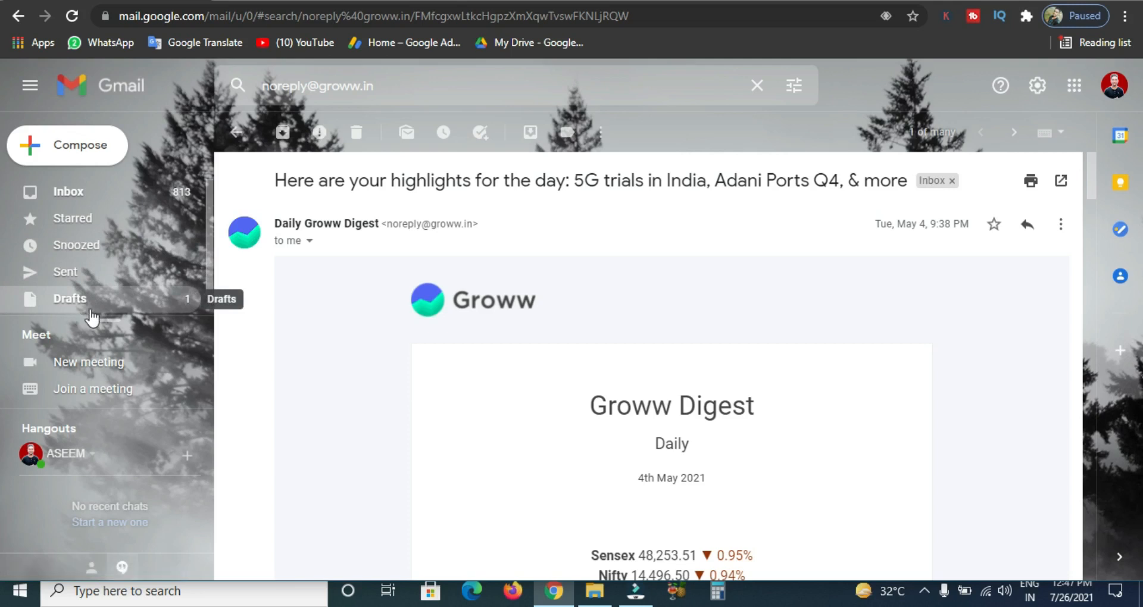
pyautogui.click(758, 90)
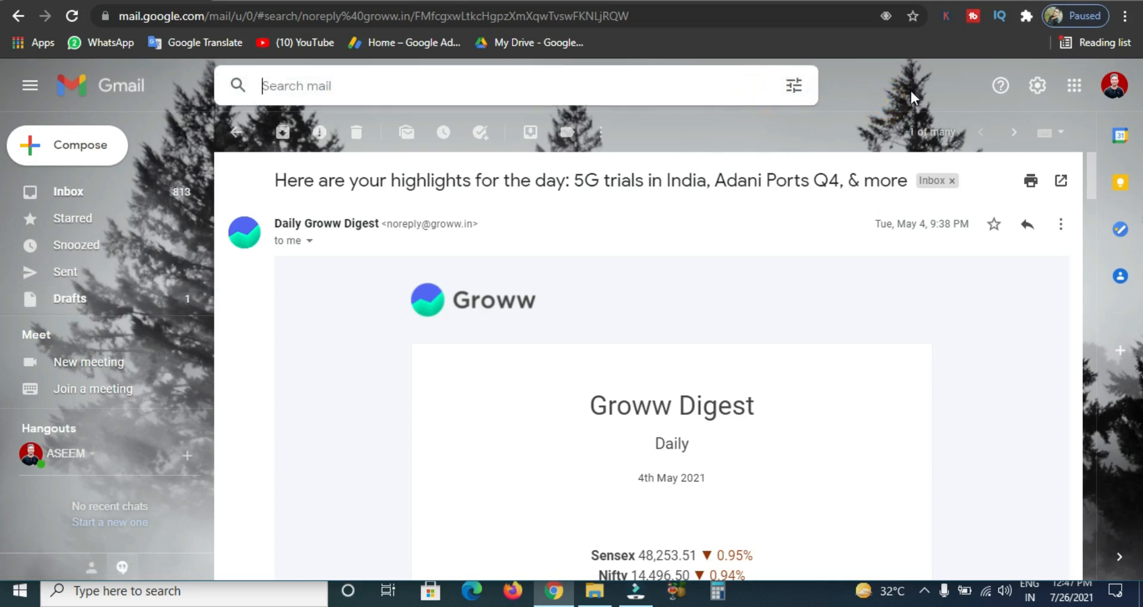